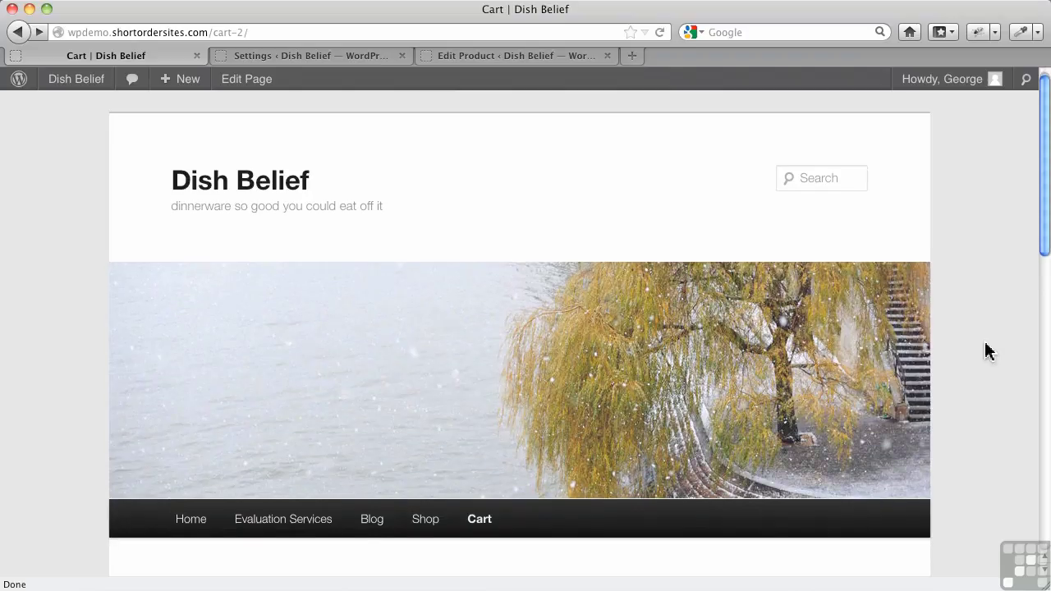
- Compare the tax charged in the cart totals with the GST and PST rules in the Jigoshop tax settings
scroll(621, 454, "down", 8)
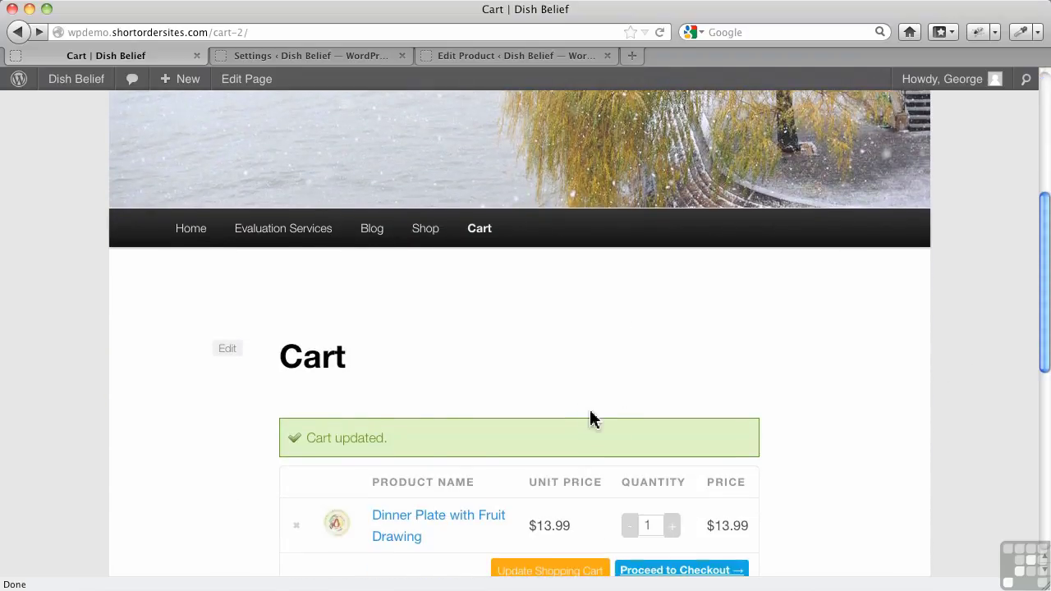
scroll(566, 401, "down", 7)
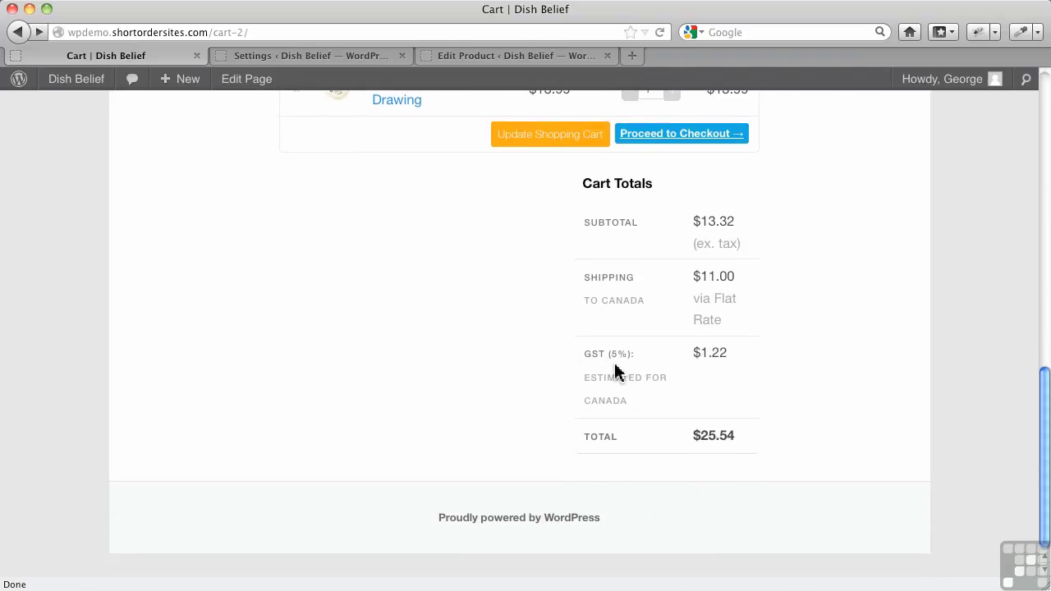
left_click(345, 56)
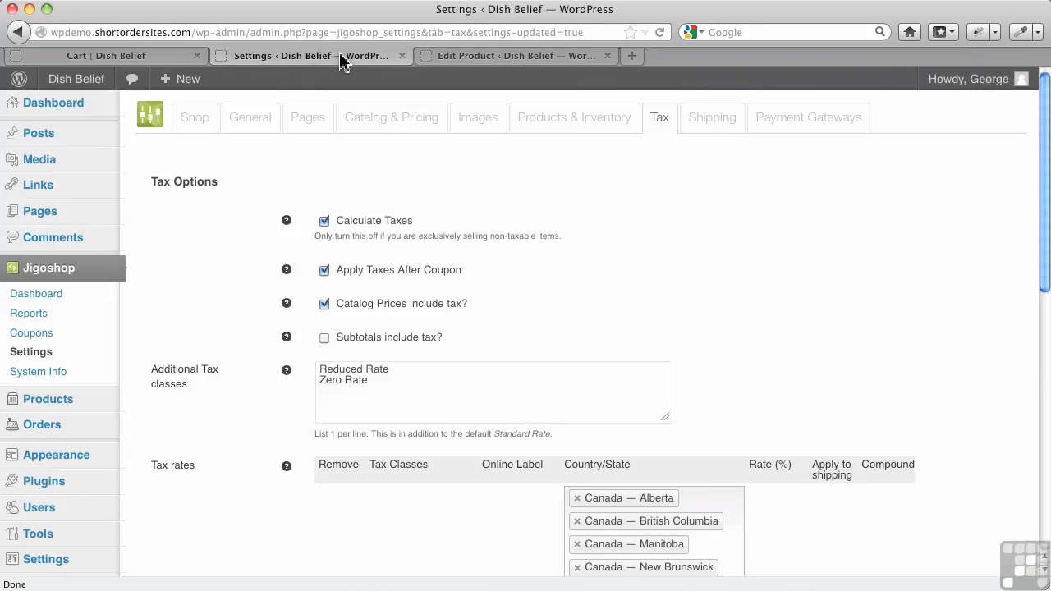
scroll(624, 338, "down", 10)
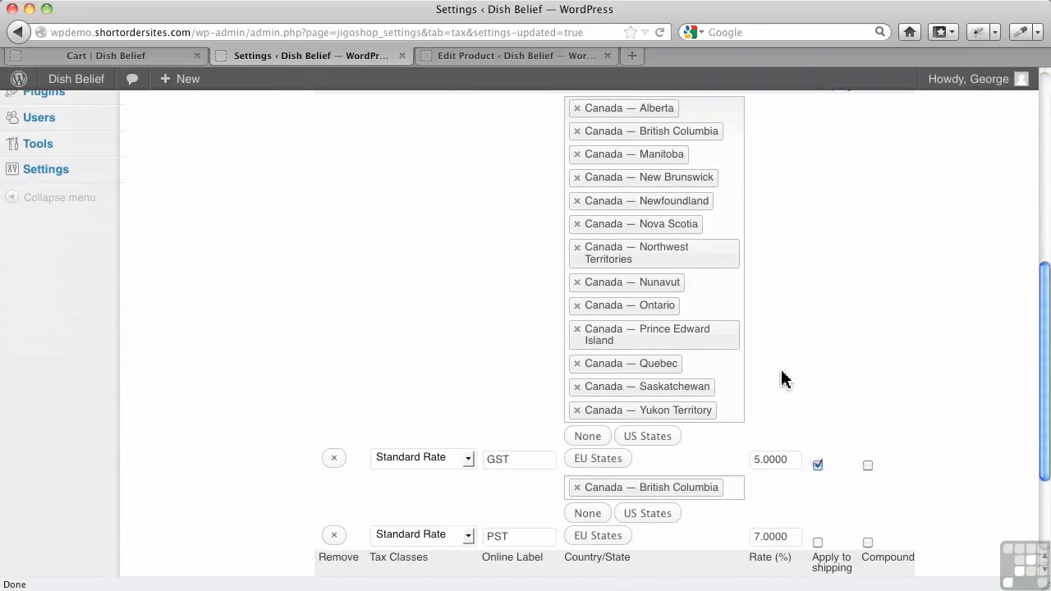
scroll(786, 375, "up", 2)
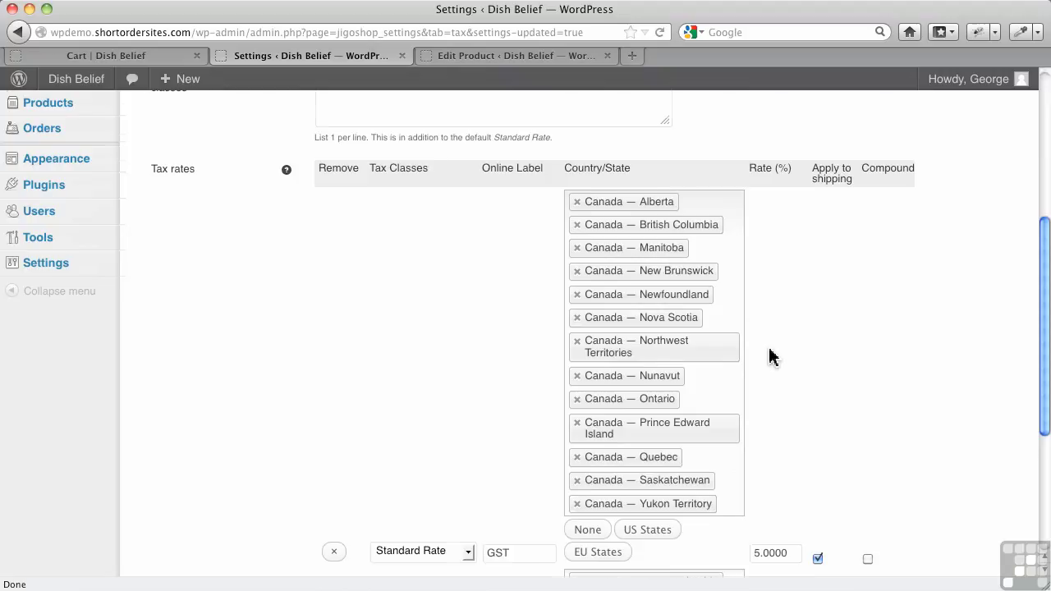
scroll(739, 378, "down", 4)
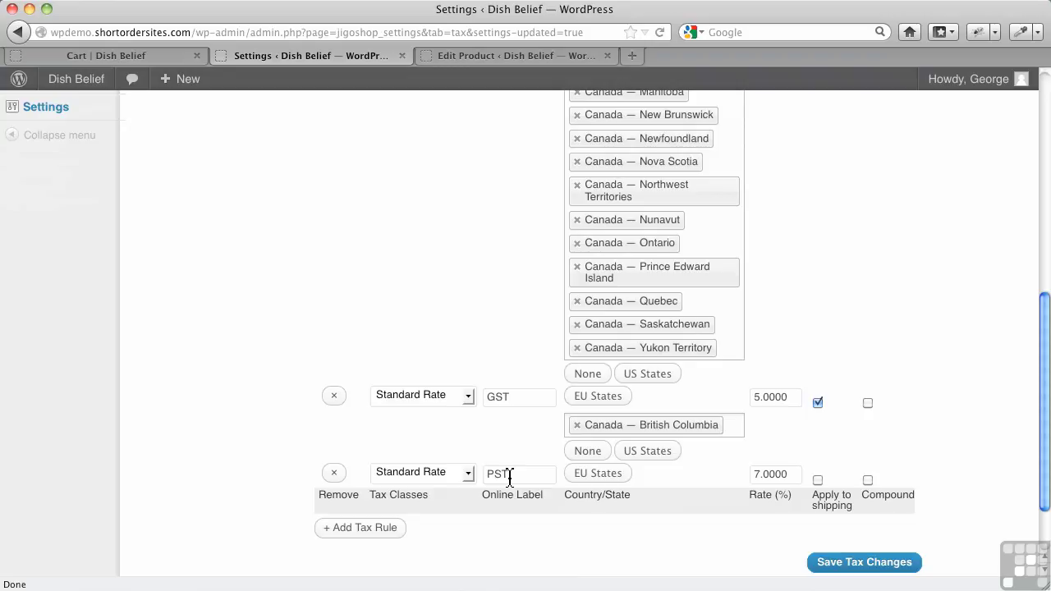
left_click(52, 57)
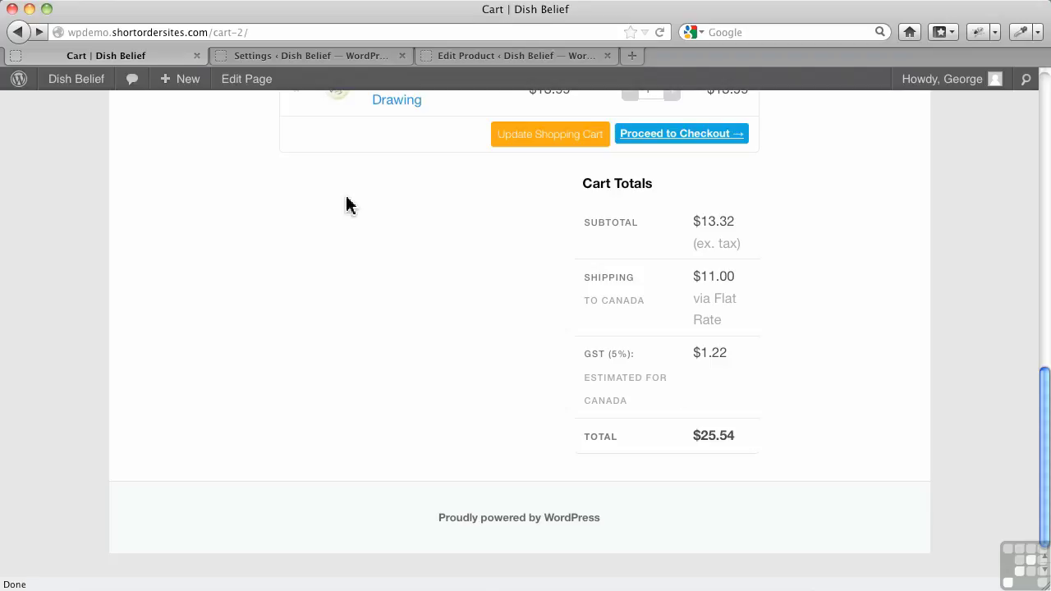
- Make both the GST and PST tax rules compound and save the tax changes
left_click(321, 58)
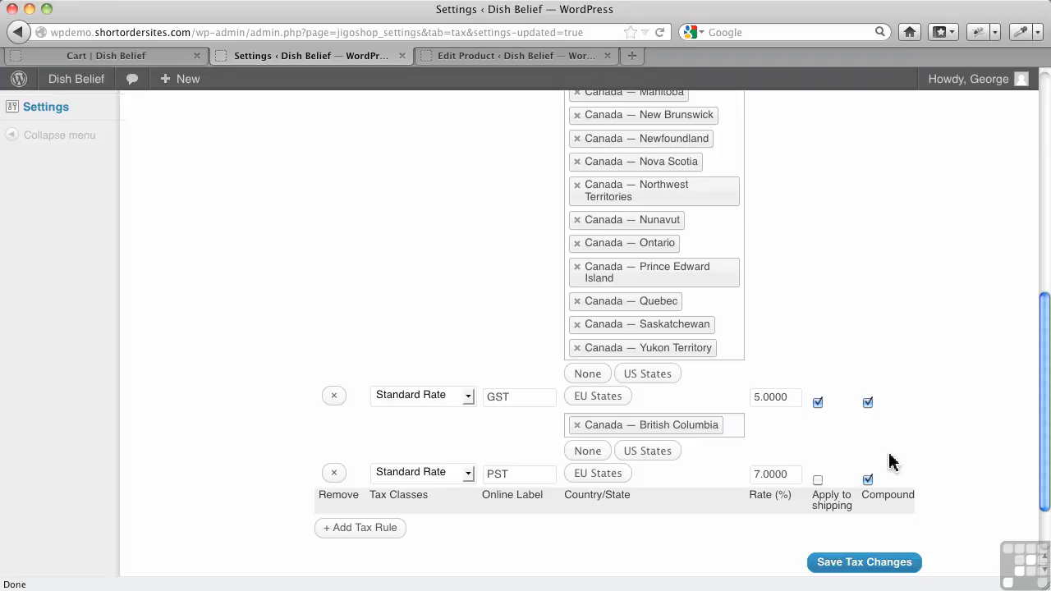
left_click(896, 565)
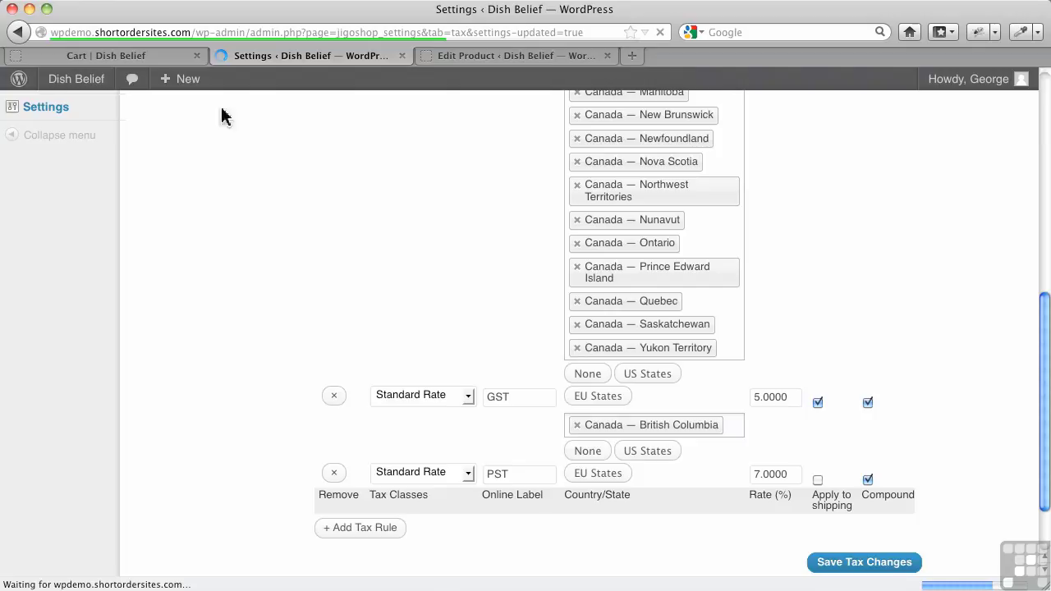
- Update the shopping cart and review its recalculated totals
left_click(140, 59)
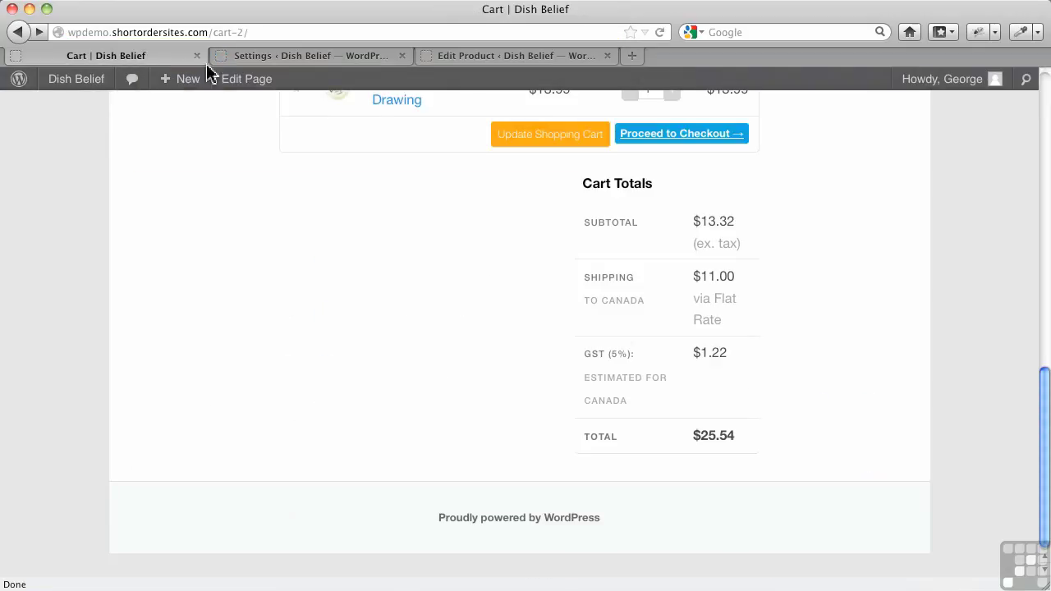
left_click(531, 143)
scroll(528, 321, "down", 10)
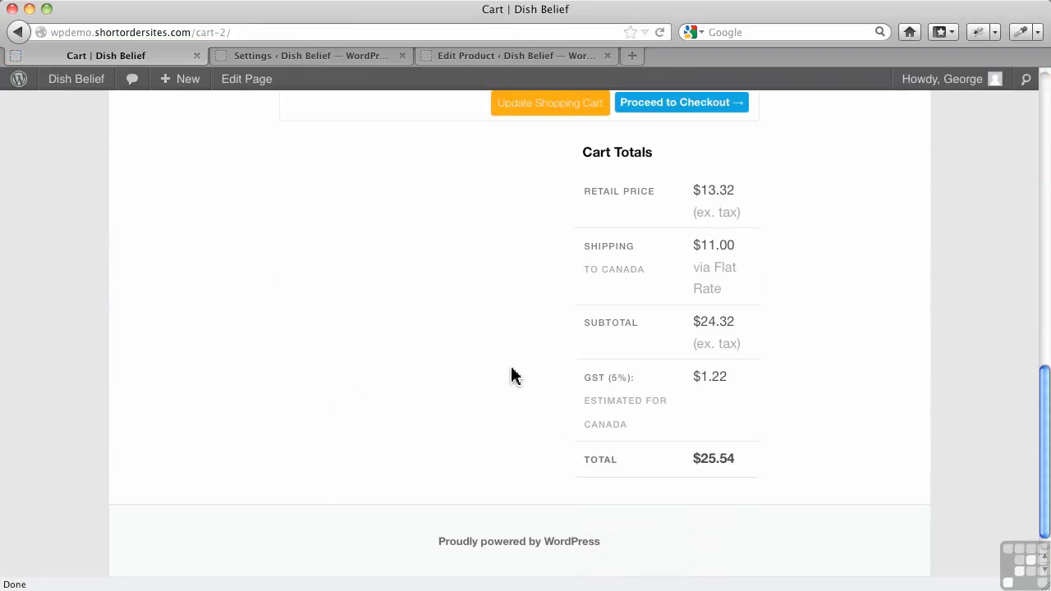
- Remove the Dinner Plate with Fruit Drawing from the cart
scroll(511, 376, "up", 3)
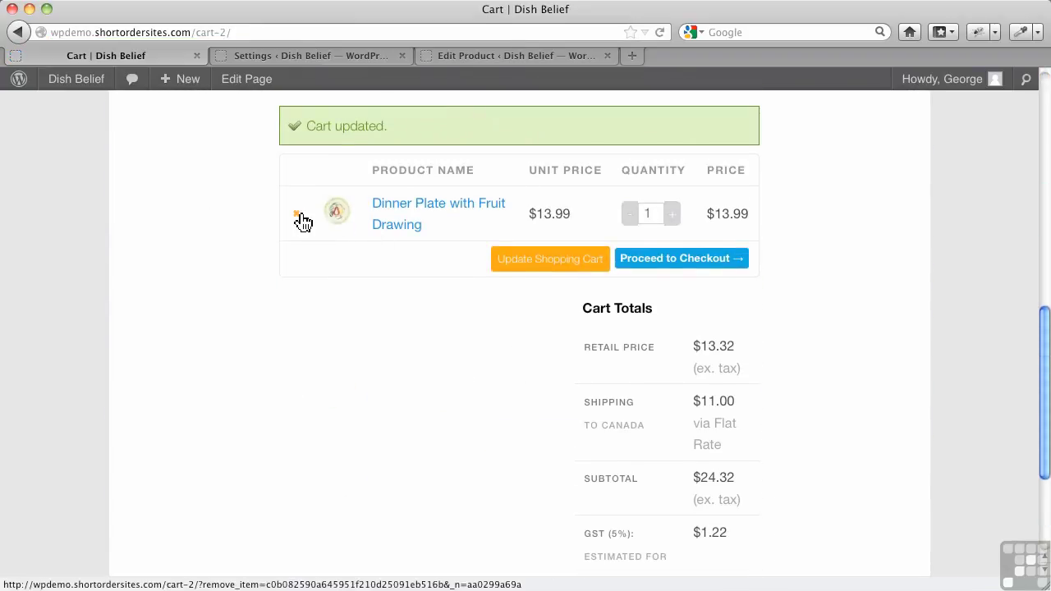
left_click(300, 215)
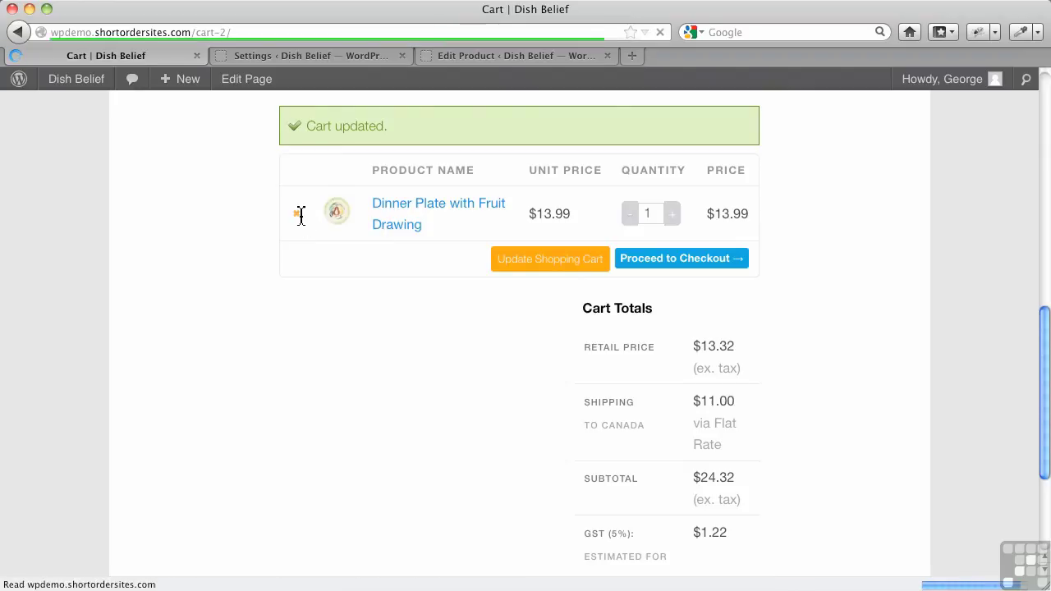
scroll(444, 324, "down", 5)
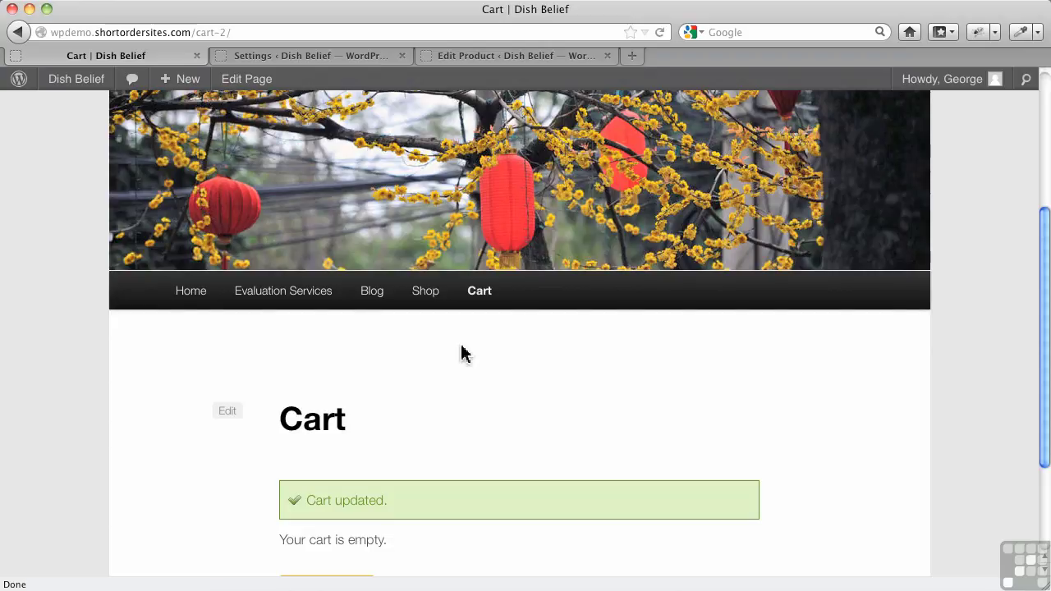
scroll(460, 352, "down", 2)
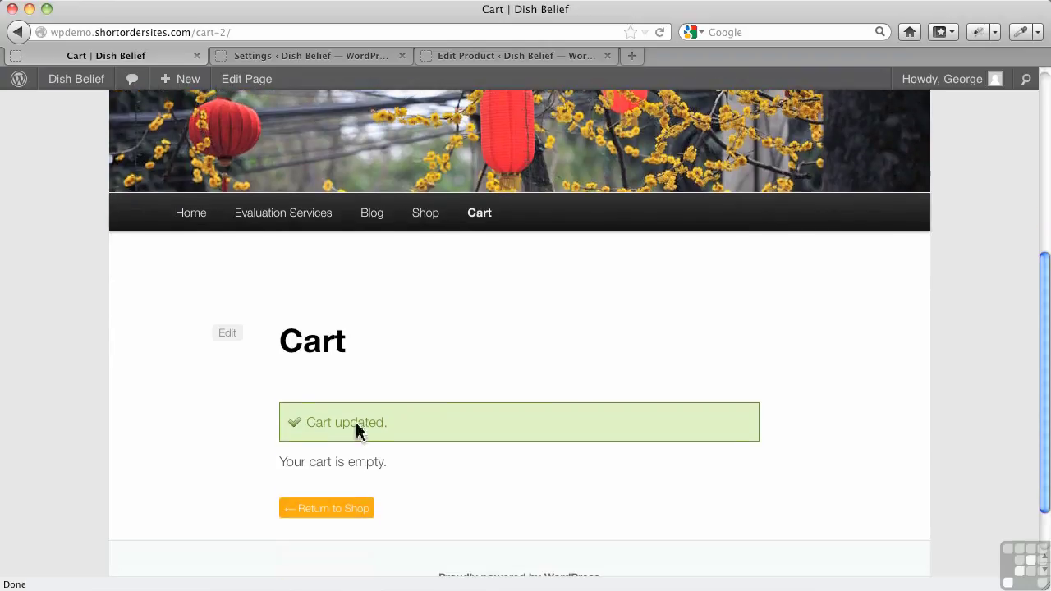
- Add one Dinner Plate with Fruit Drawing from the shop to the cart and check the cart totals
left_click(333, 510)
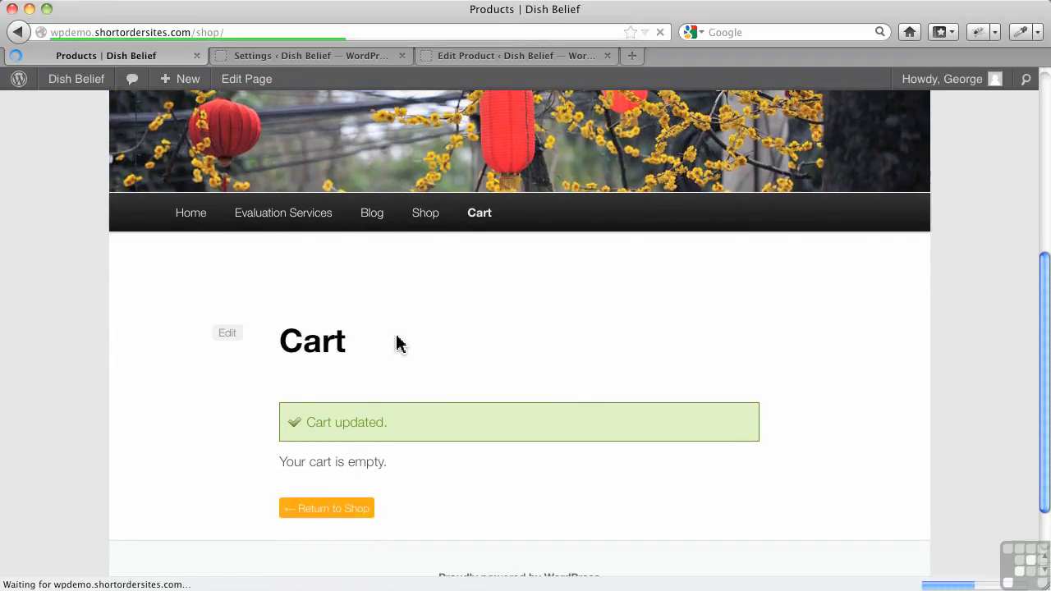
scroll(399, 345, "down", 5)
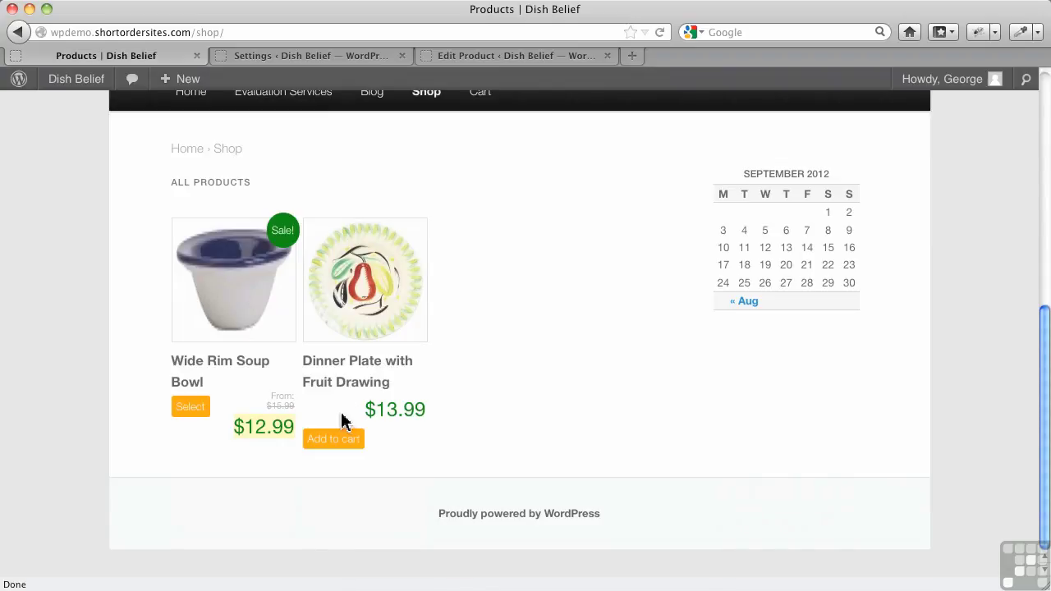
left_click(332, 442)
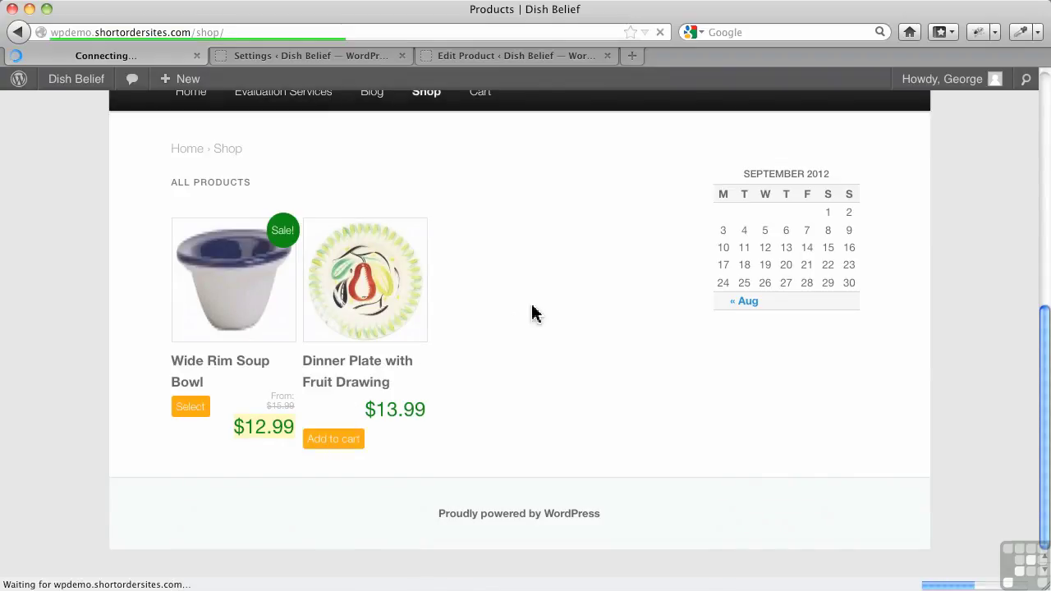
scroll(578, 375, "down", 3)
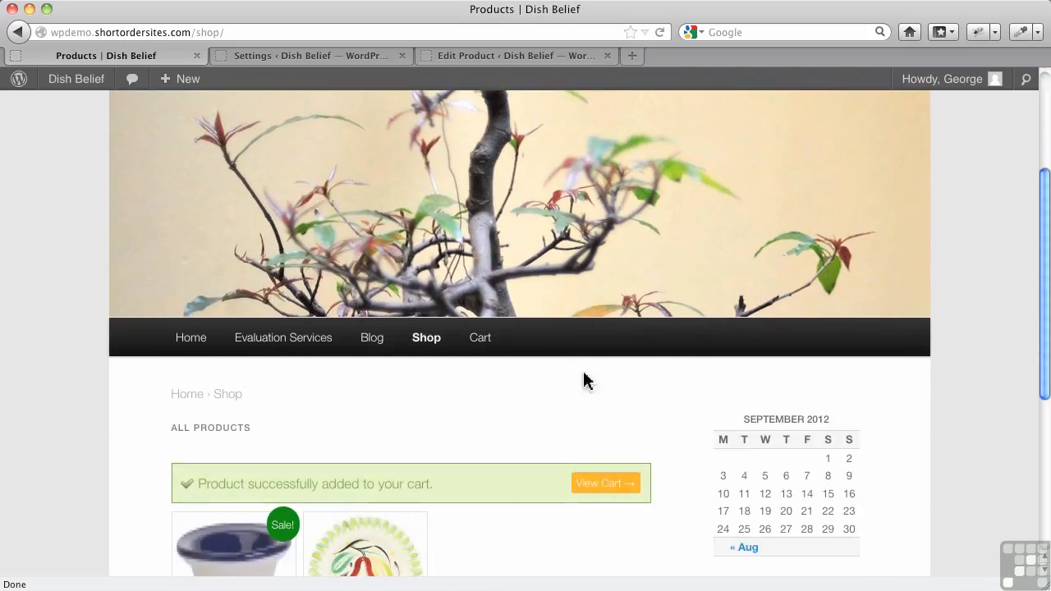
left_click(586, 483)
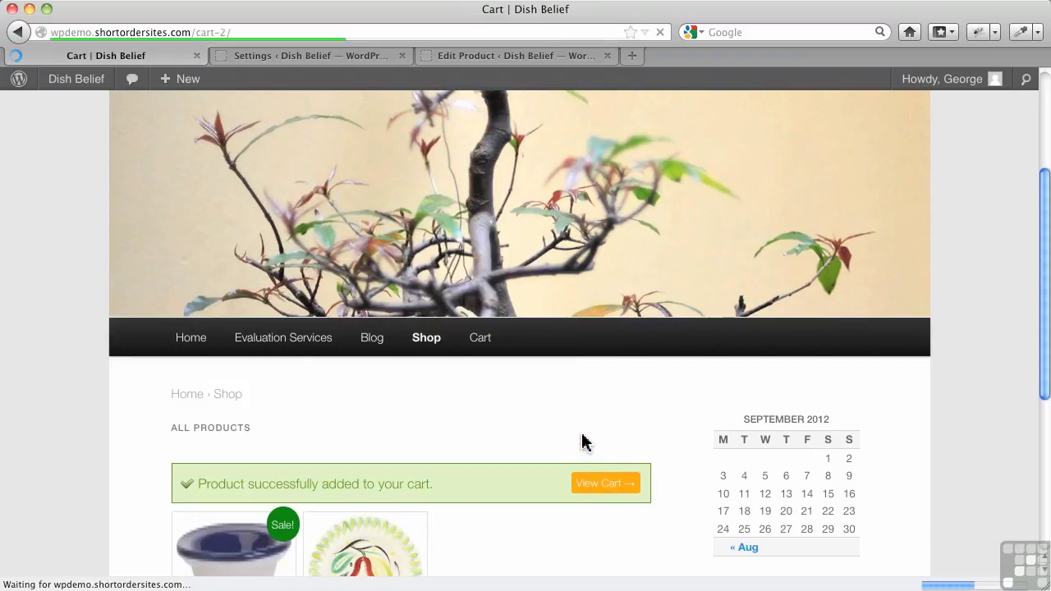
scroll(584, 443, "down", 10)
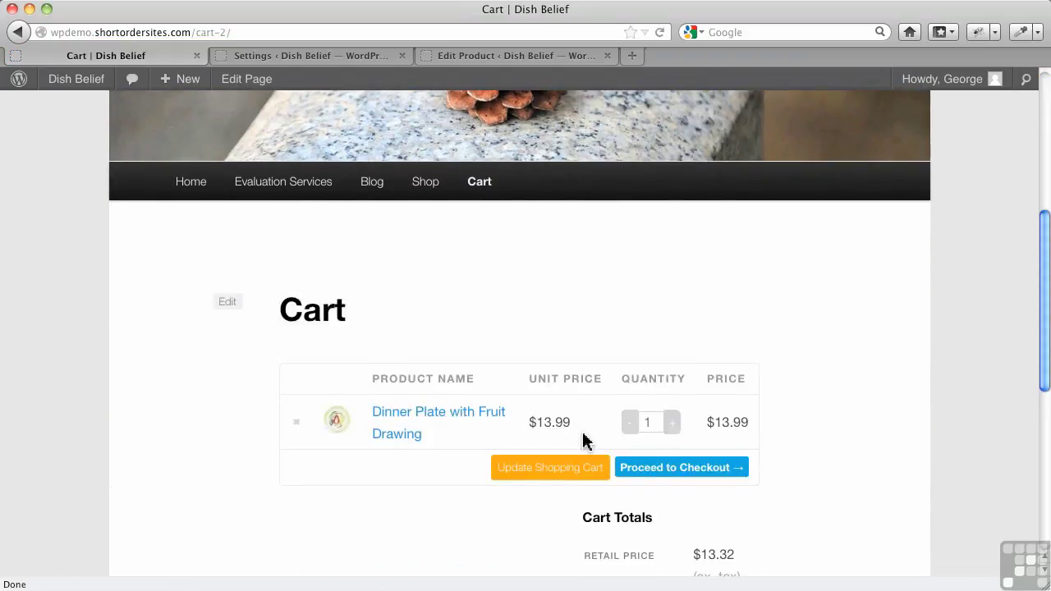
scroll(583, 441, "down", 1)
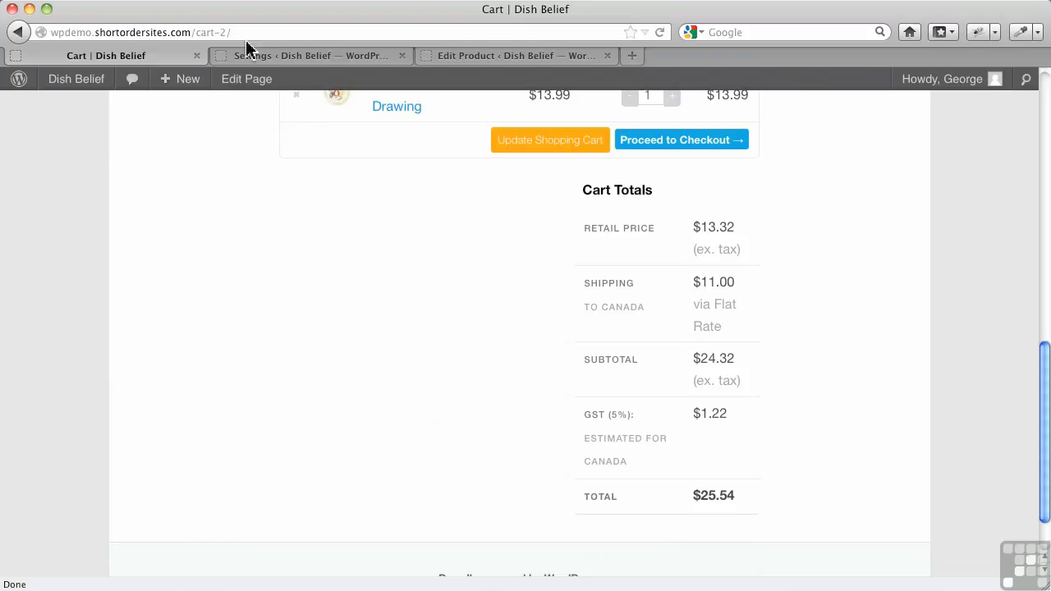
- In the tax settings, relabel the GST rule covering all Canadian provinces as HST and set its rate to 12%
left_click(266, 58)
scroll(845, 493, "down", 10)
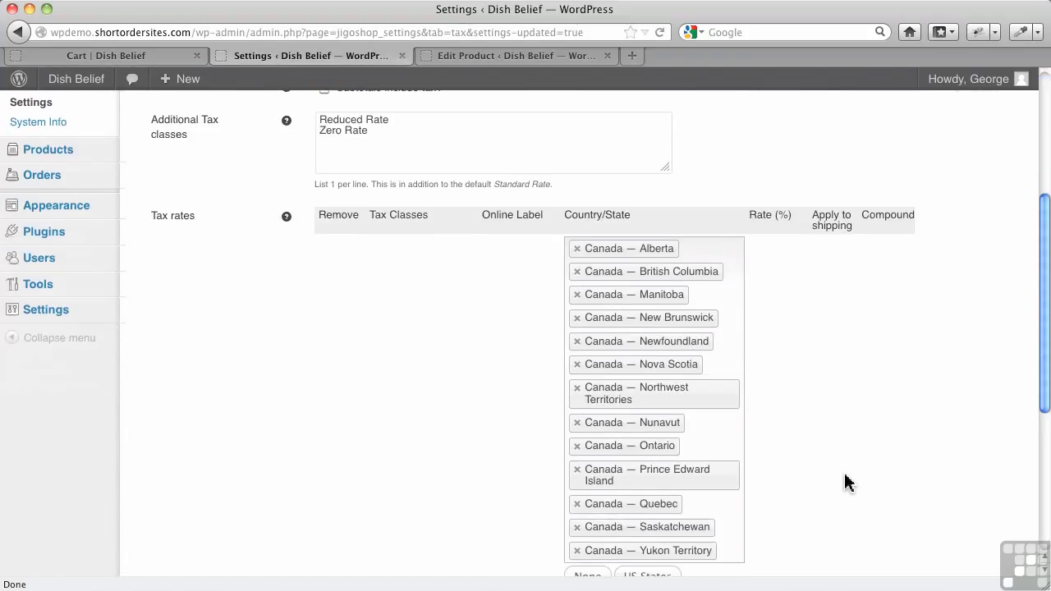
scroll(848, 479, "down", 2)
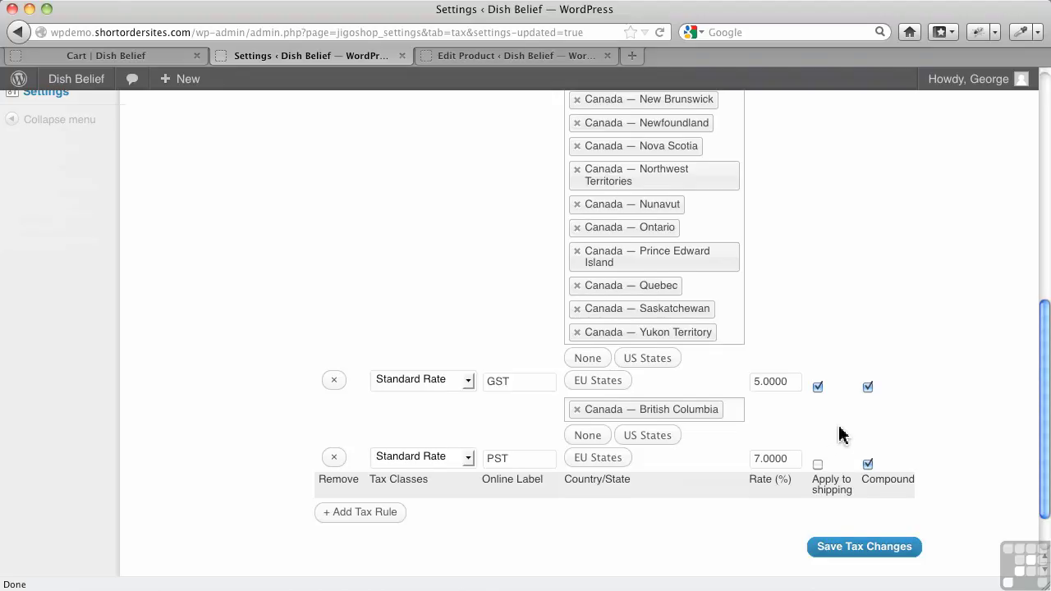
scroll(840, 435, "up", 5)
scroll(840, 436, "down", 6)
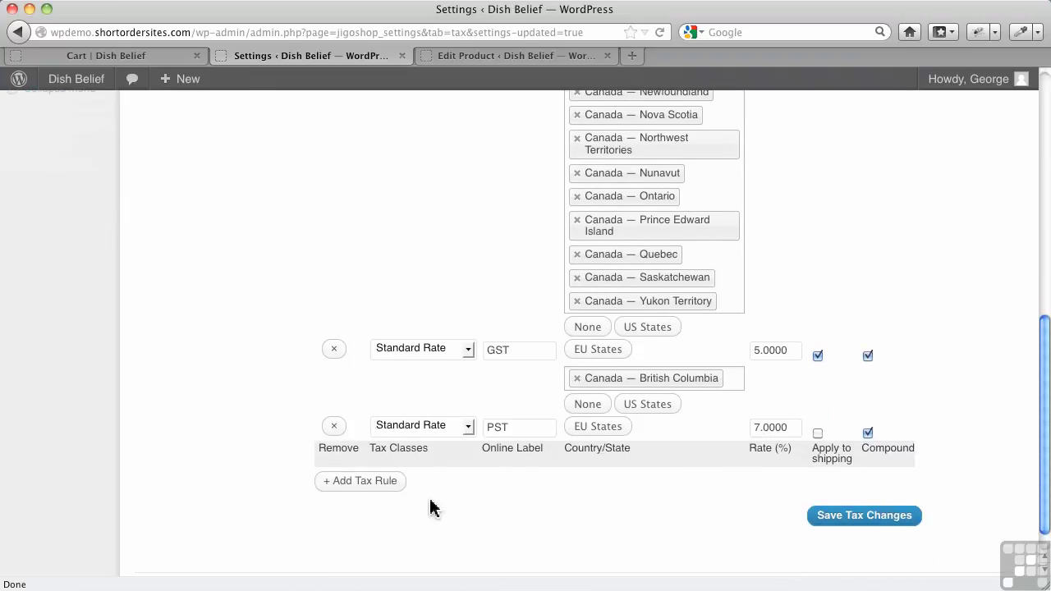
left_click_drag(513, 350, 488, 350)
type("HS")
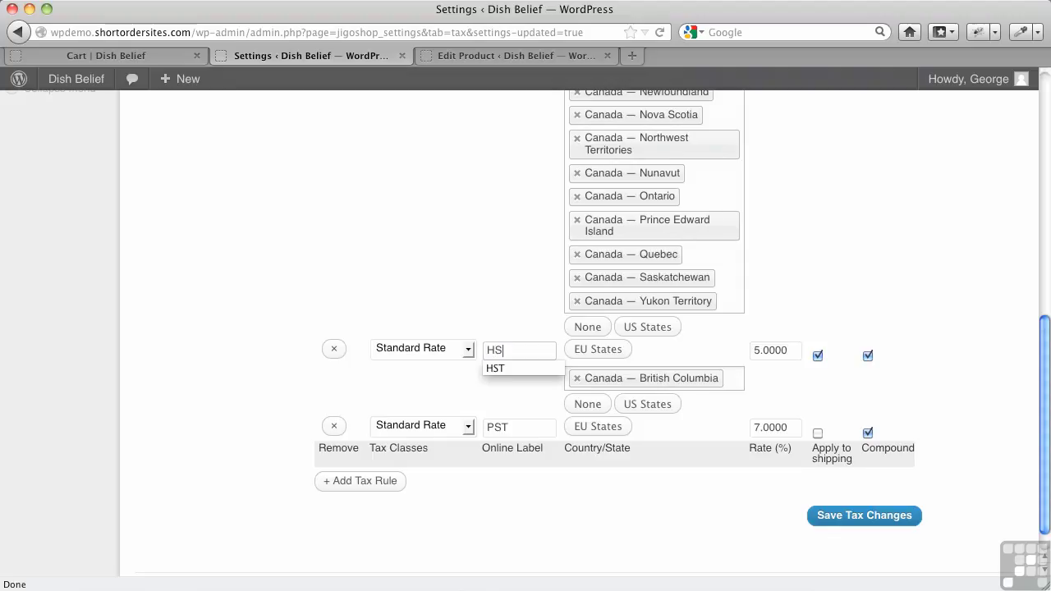
left_click(832, 289)
left_click(759, 357)
type("12")
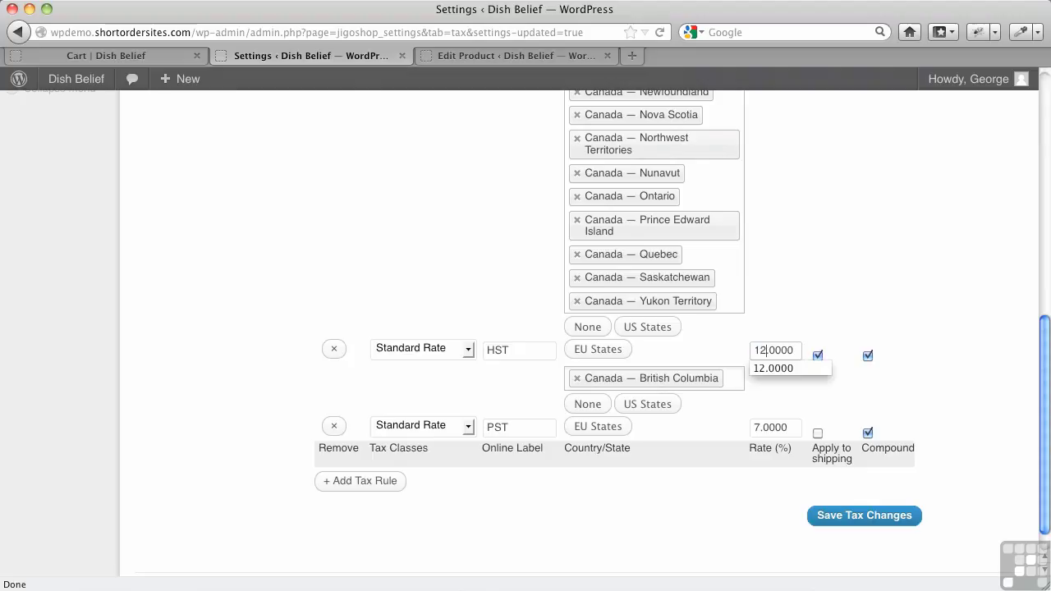
left_click(789, 374)
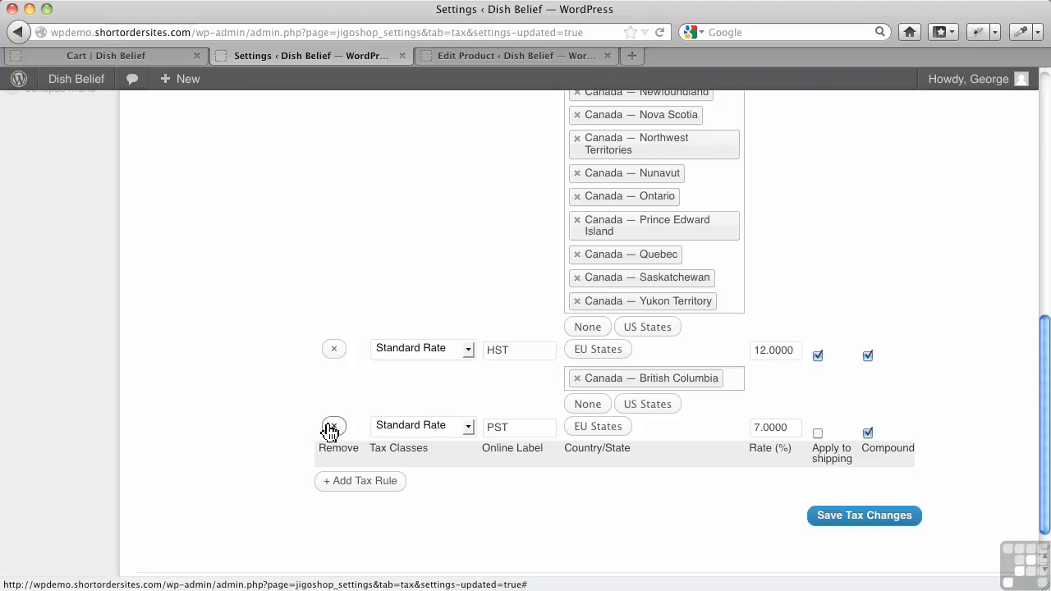
- Relabel the PST tax rule as GST
left_click(517, 428)
double_click(518, 428)
type("PST")
double_click(513, 428)
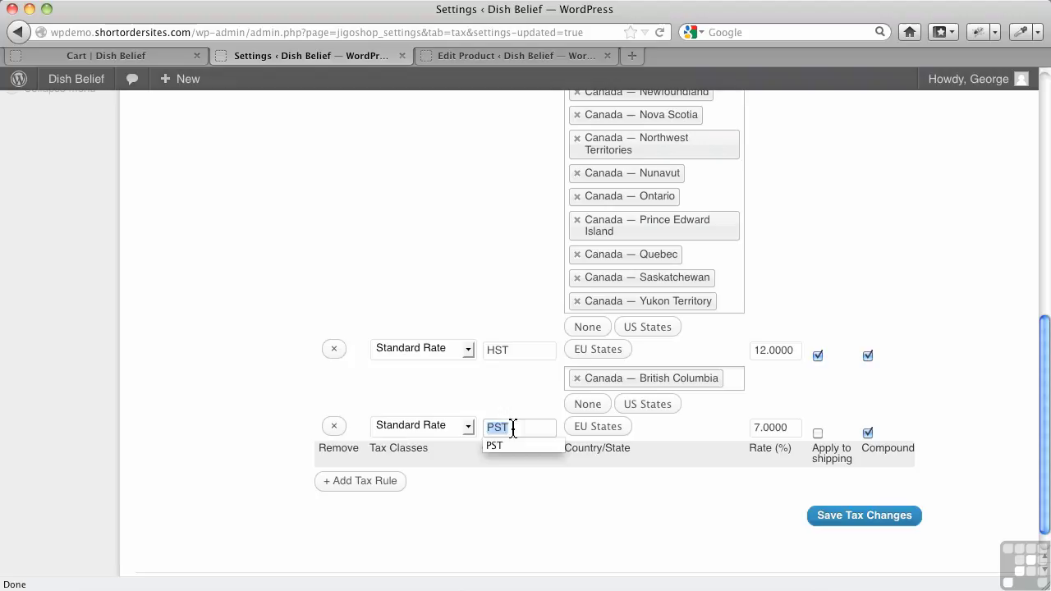
type("GST")
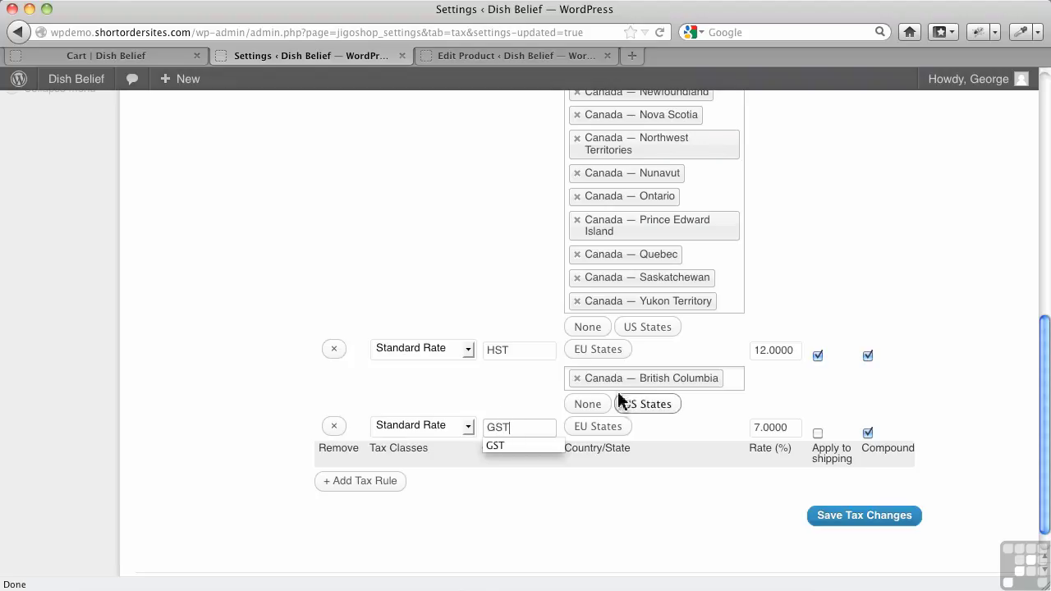
key("Escape")
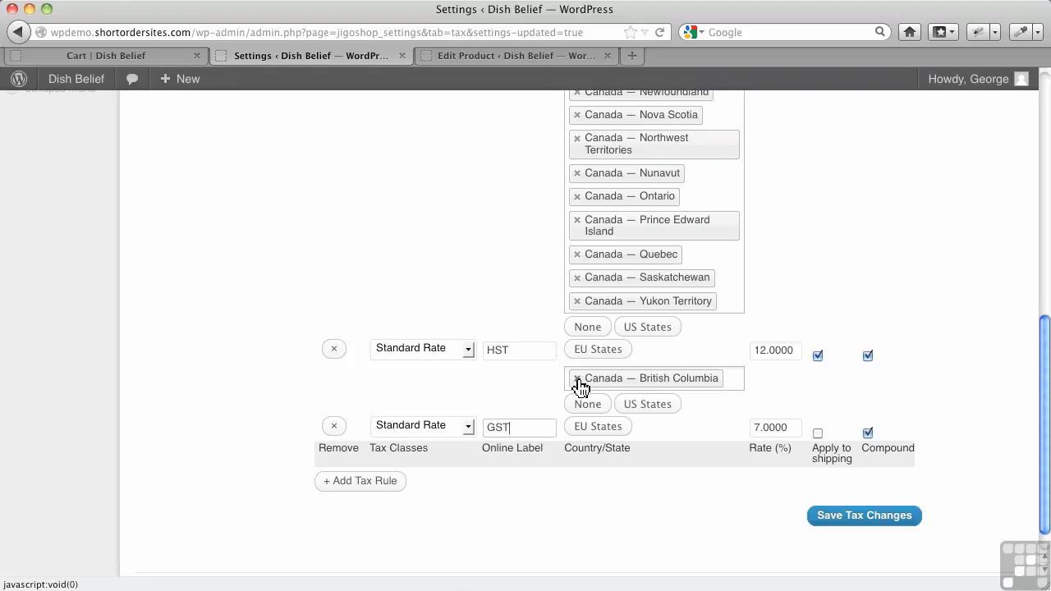
- Replace British Columbia with Canada — Alberta as the region of the 7% tax rule
left_click(577, 379)
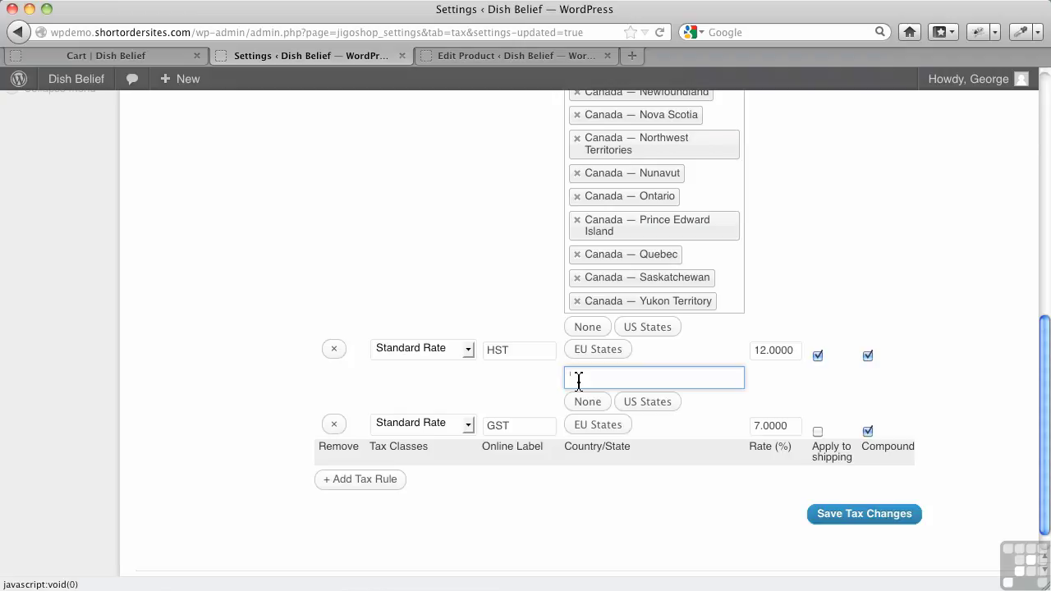
left_click(601, 379)
scroll(647, 497, "down", 15)
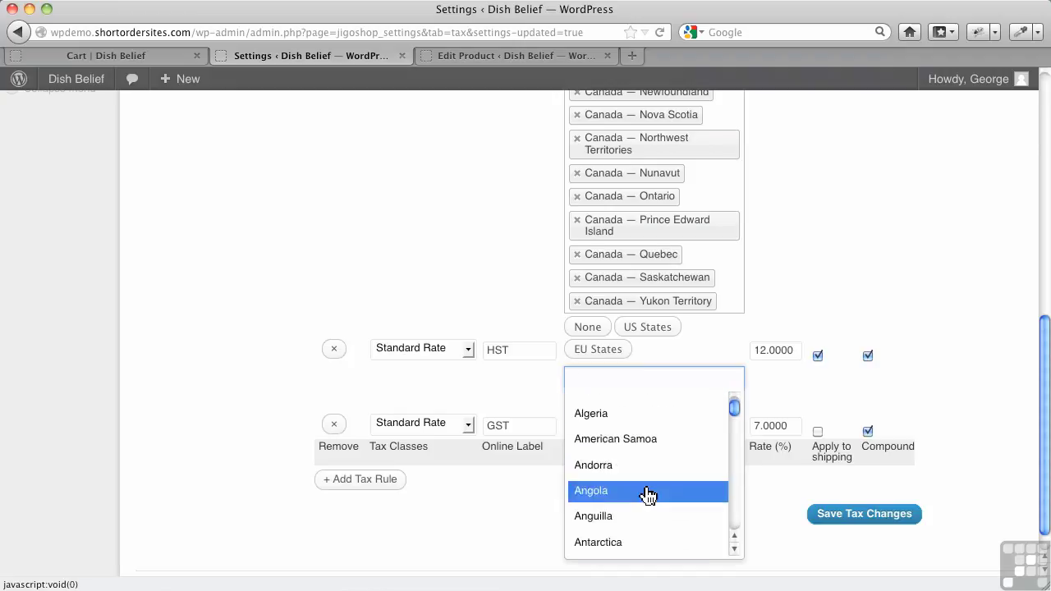
scroll(647, 493, "down", 8)
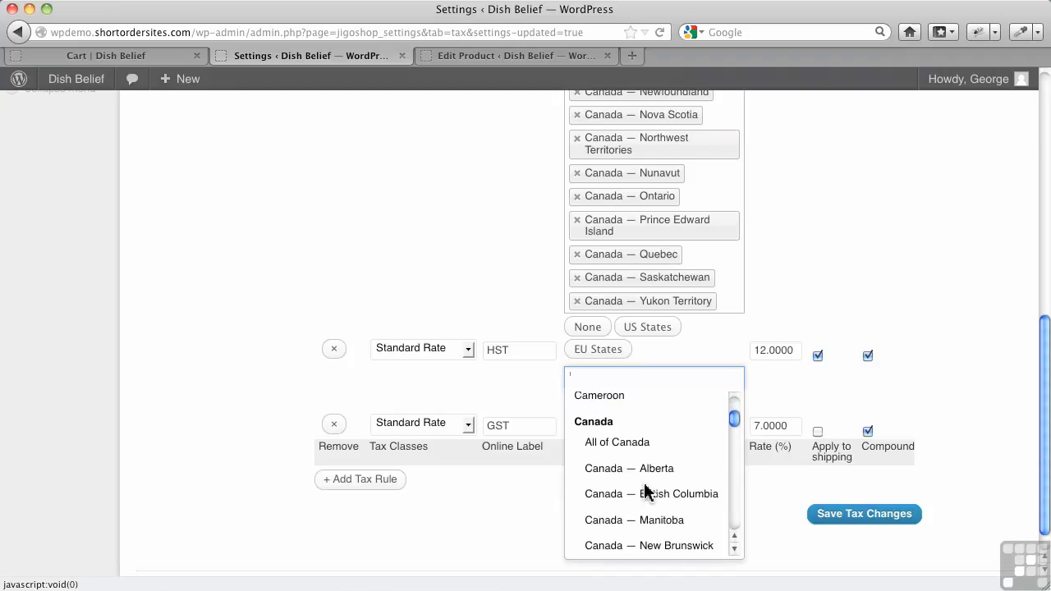
left_click(645, 469)
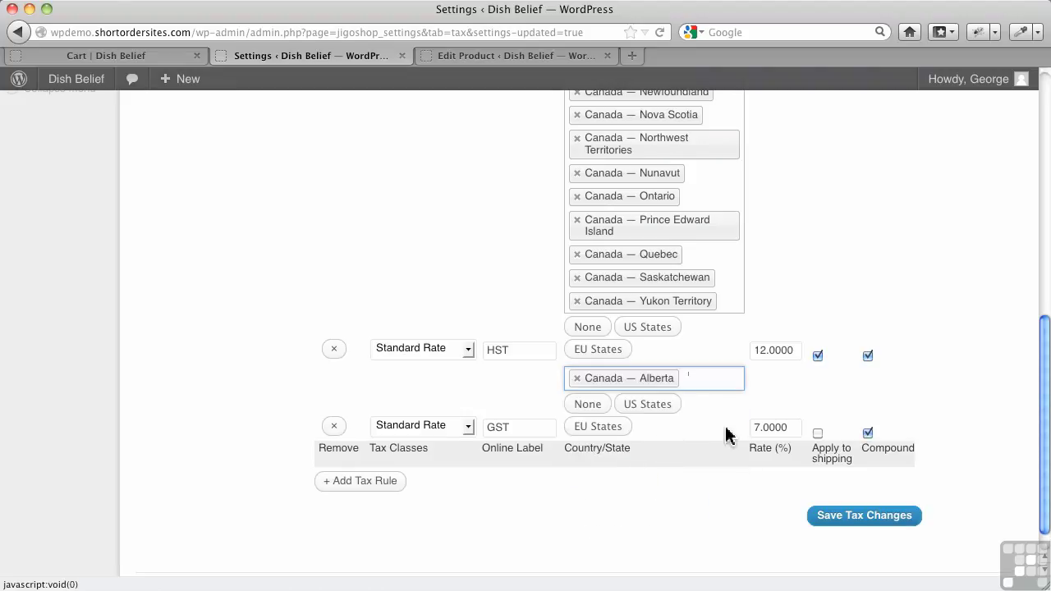
- Set the Alberta GST rule's rate to 5%, apply it to shipping, and save the tax changes
left_click(756, 428)
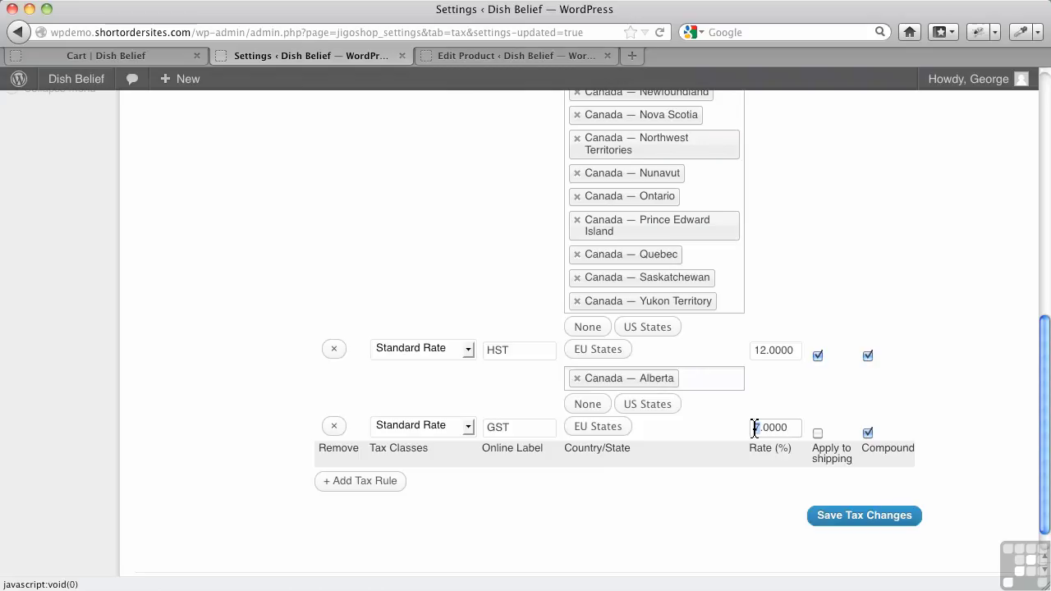
left_click(817, 433)
left_click(857, 522)
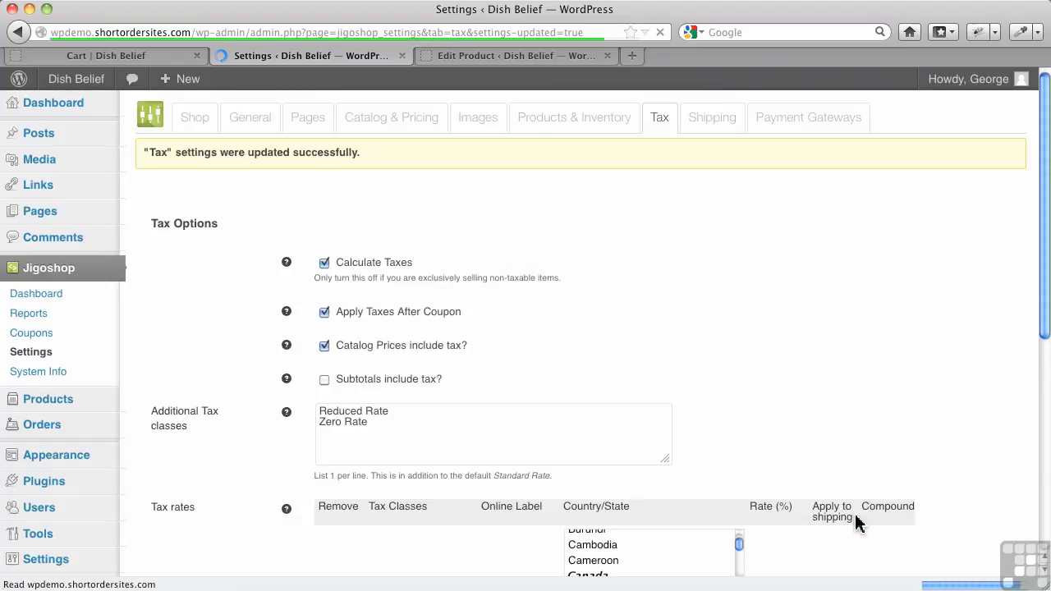
scroll(751, 355, "down", 5)
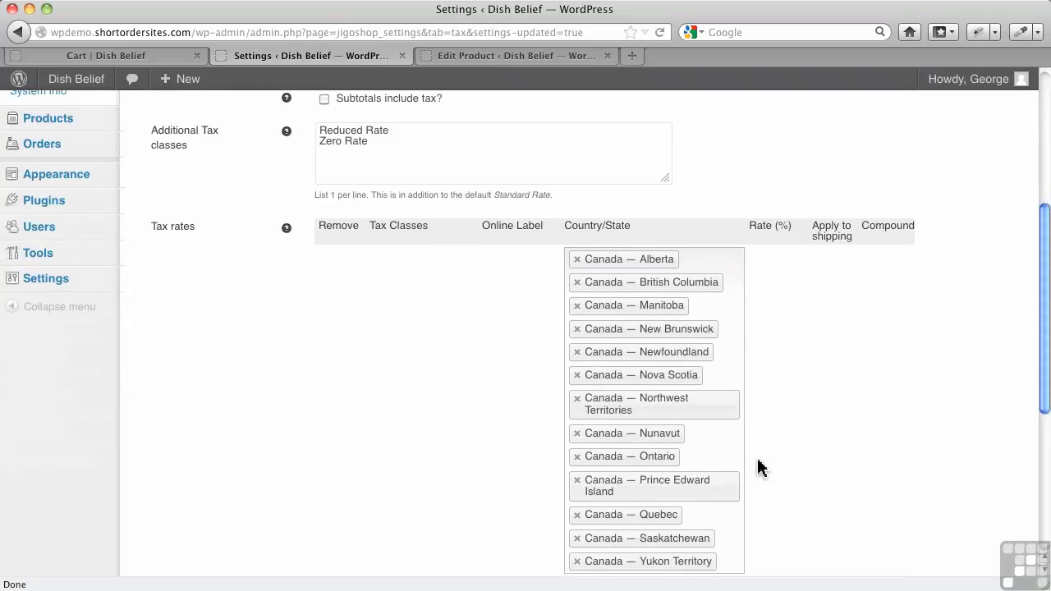
scroll(755, 375, "down", 3)
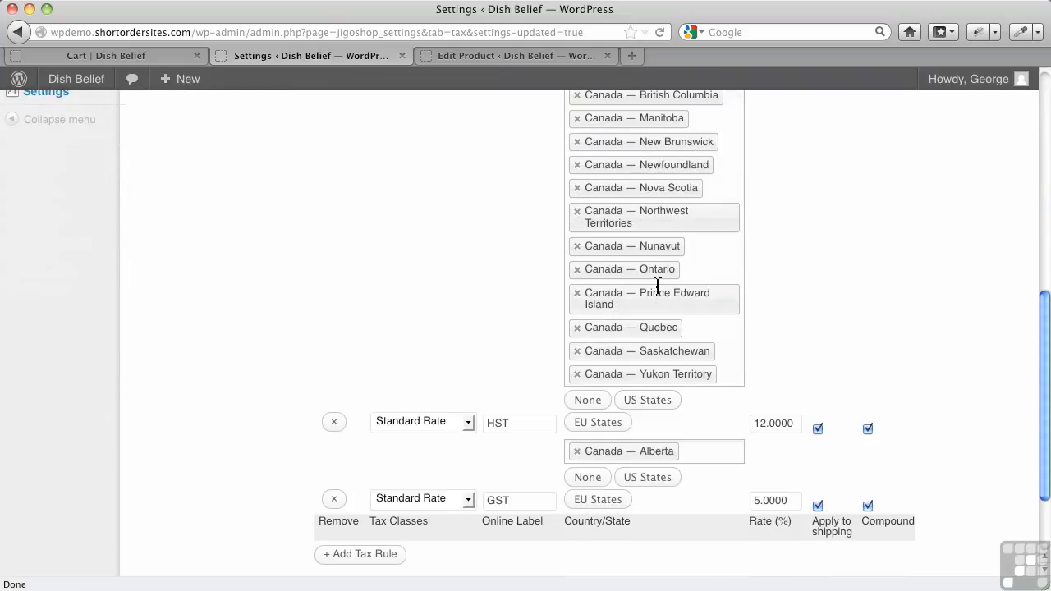
scroll(658, 289, "down", 1)
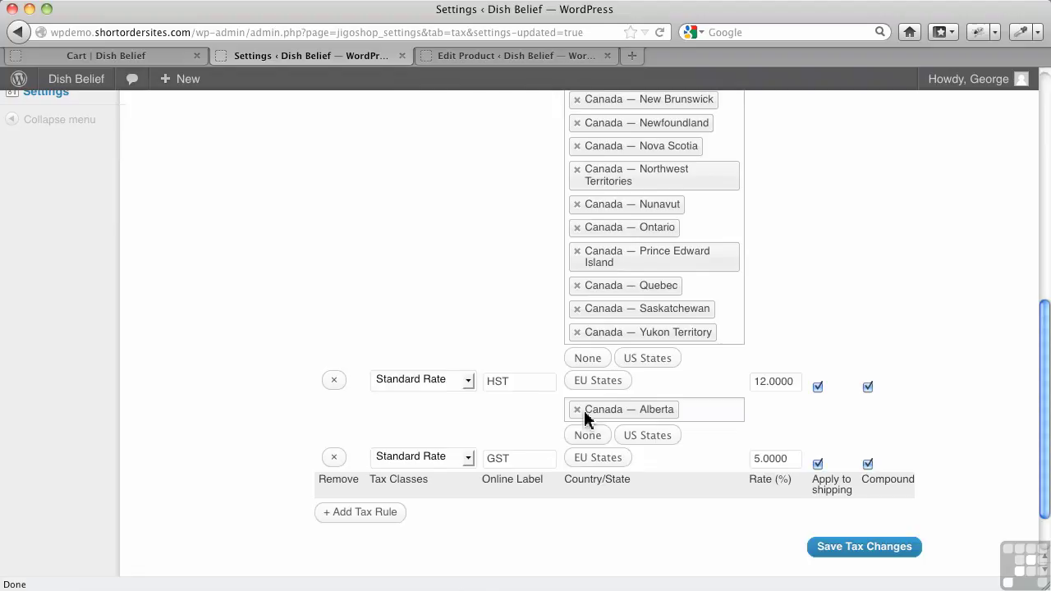
- Proceed to checkout from the store cart and set the billing province to Alberta
left_click(136, 56)
scroll(457, 281, "up", 5)
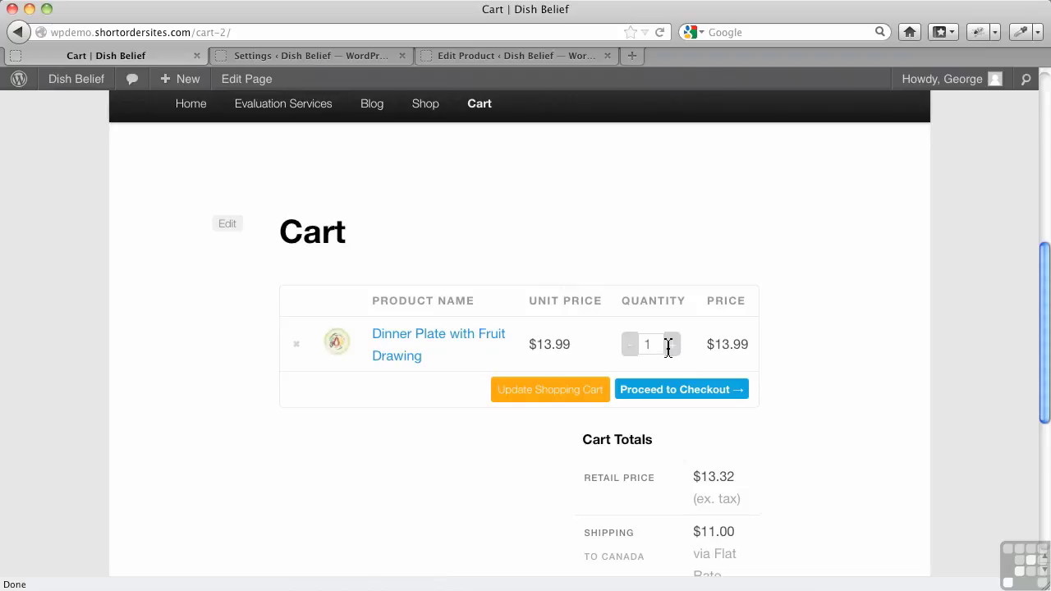
left_click(685, 392)
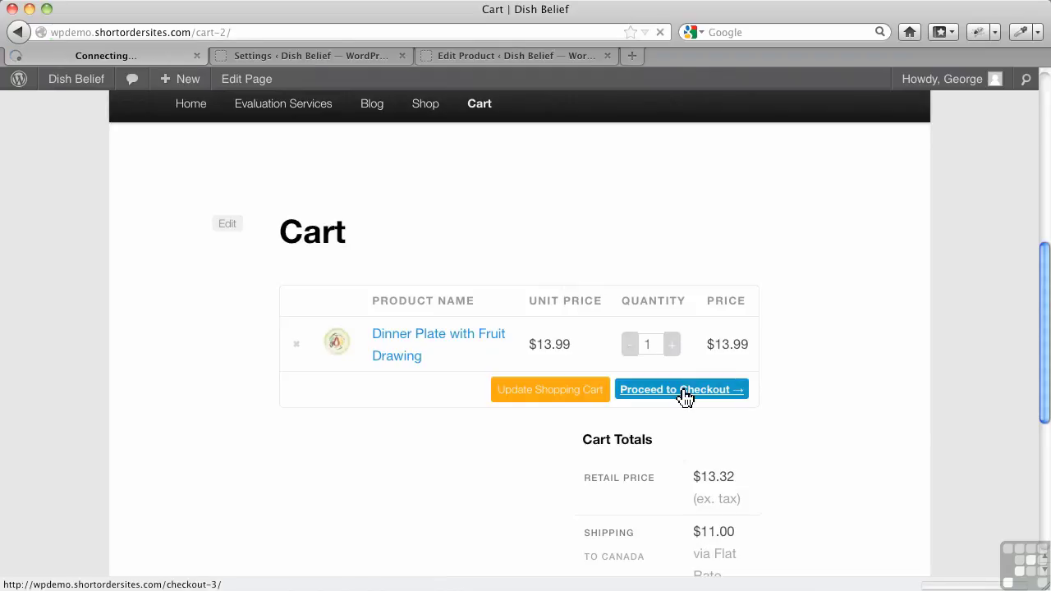
scroll(497, 367, "down", 3)
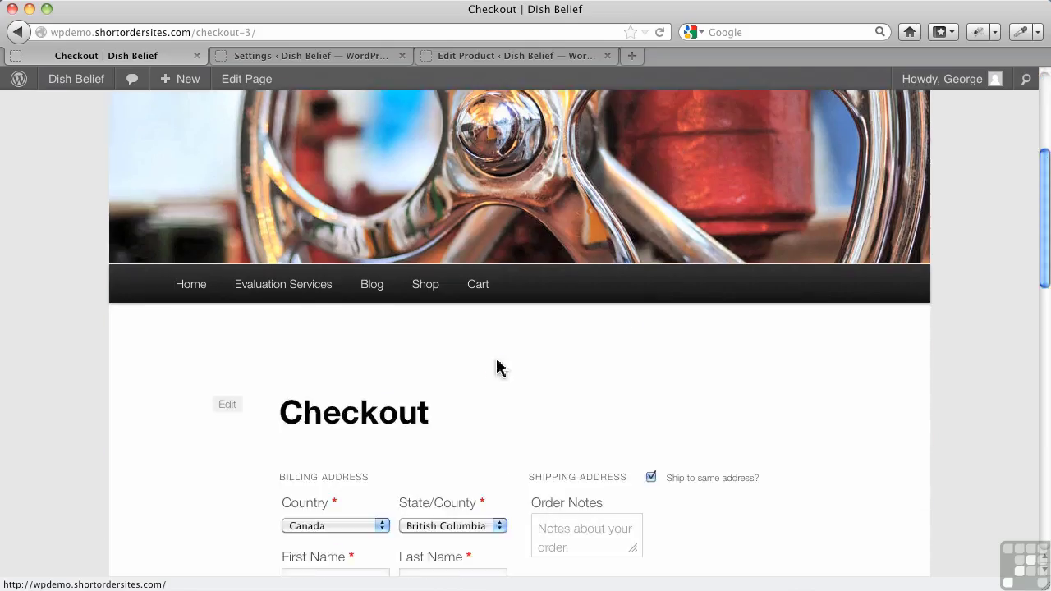
scroll(496, 367, "down", 3)
left_click(466, 253)
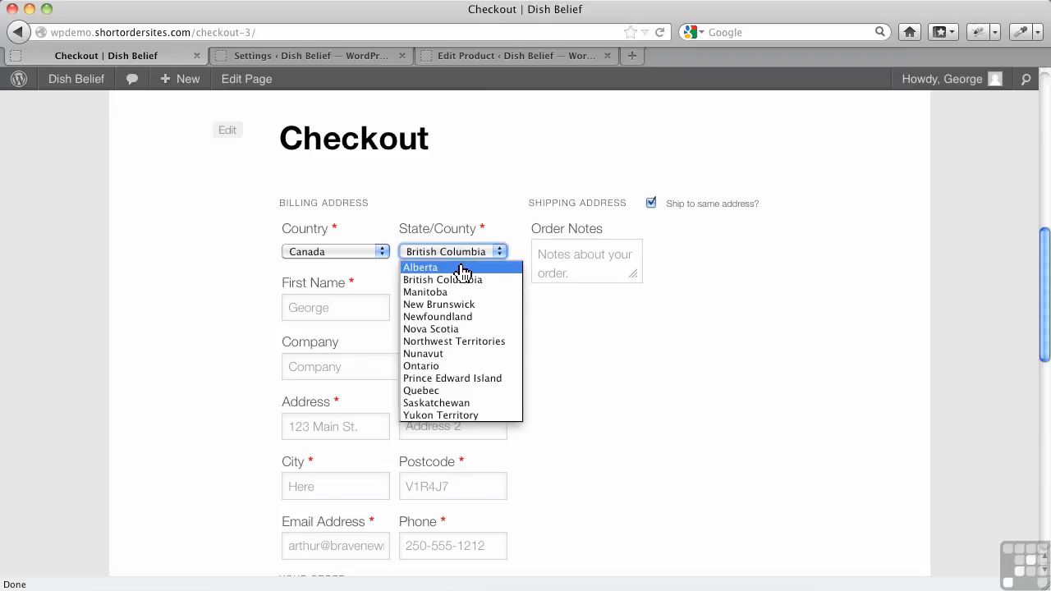
left_click(463, 268)
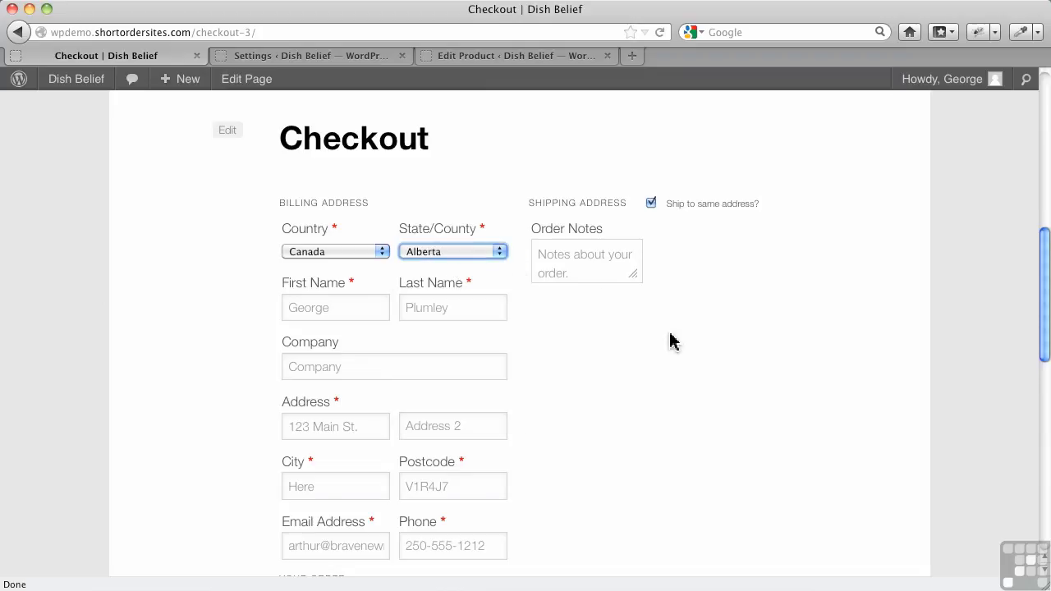
- Reload the checkout page and check the tax and totals of the order for Alberta
scroll(670, 340, "up", 5)
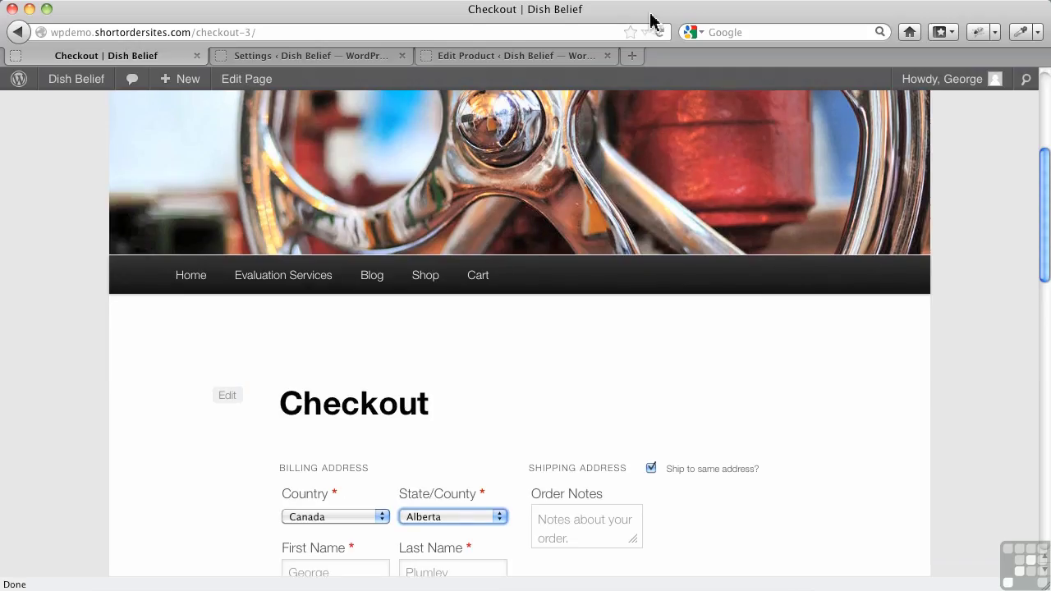
left_click(659, 32)
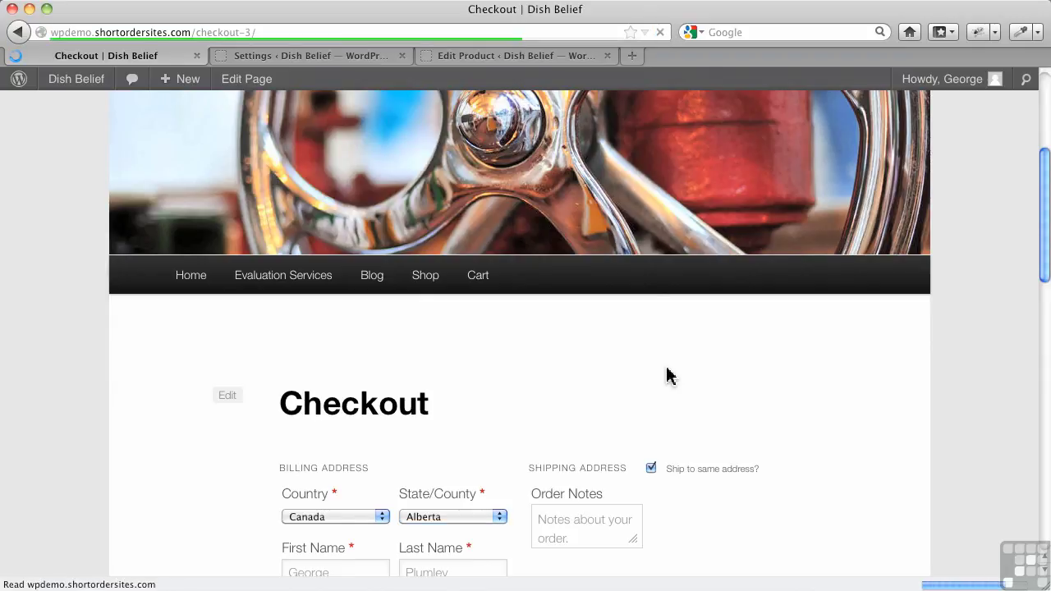
scroll(667, 377, "down", 10)
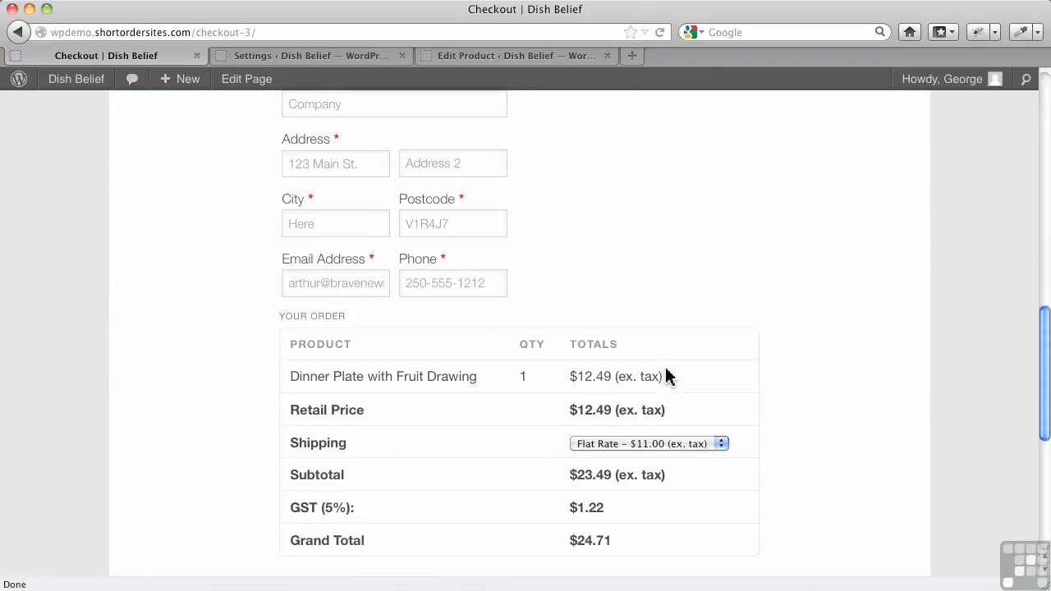
scroll(667, 376, "down", 5)
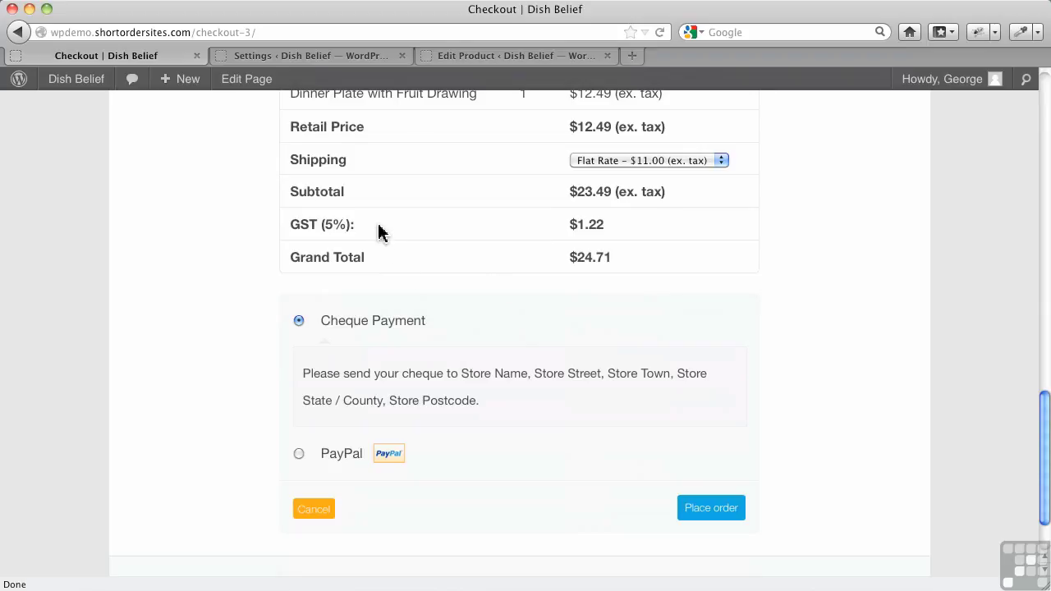
scroll(377, 232, "up", 6)
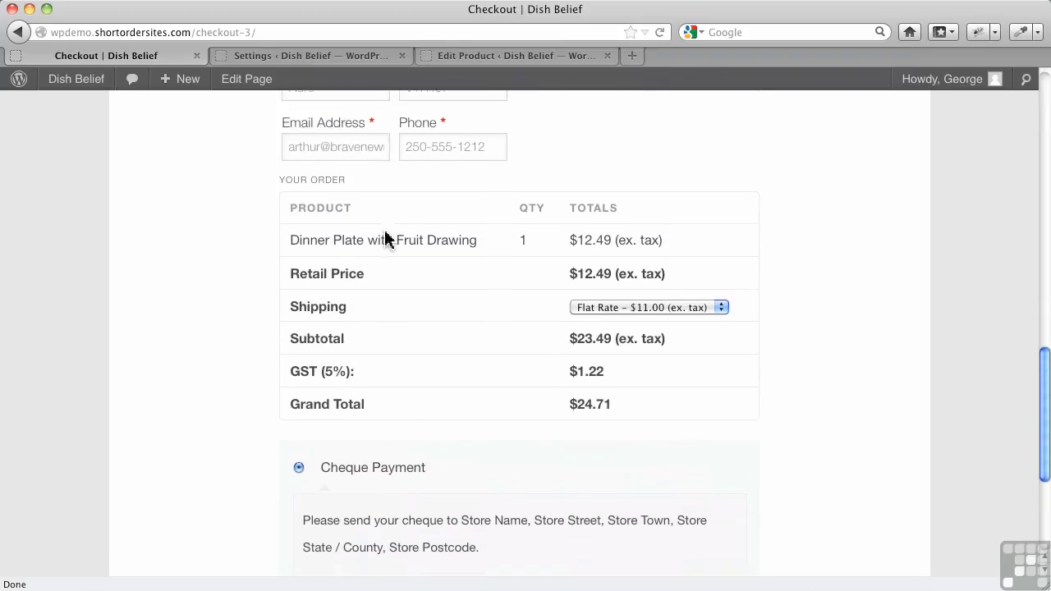
- Change the billing province to Newfoundland and check the tax line in the order totals
scroll(450, 203, "up", 14)
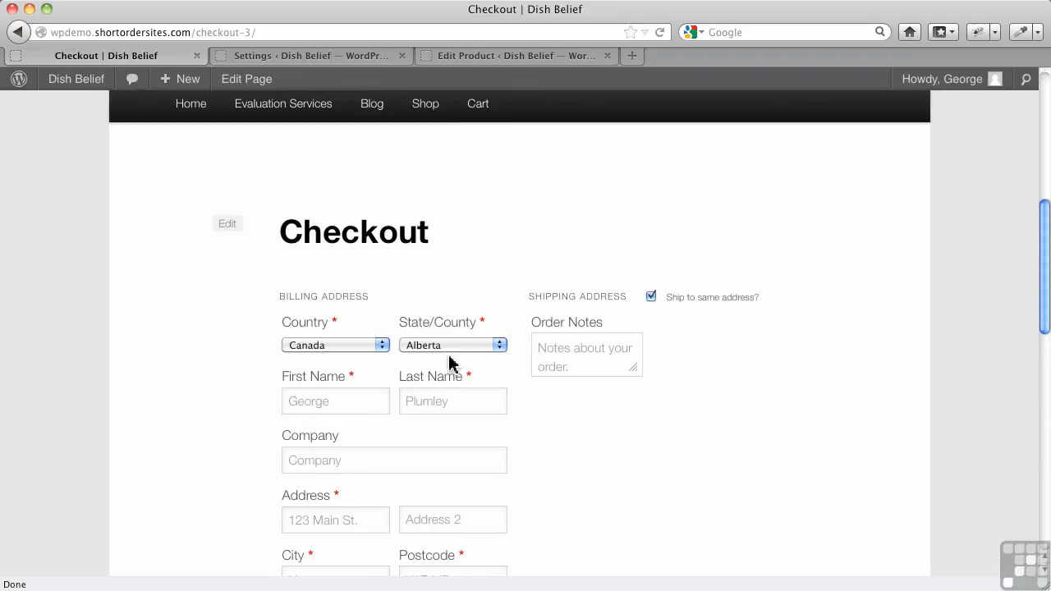
left_click(452, 348)
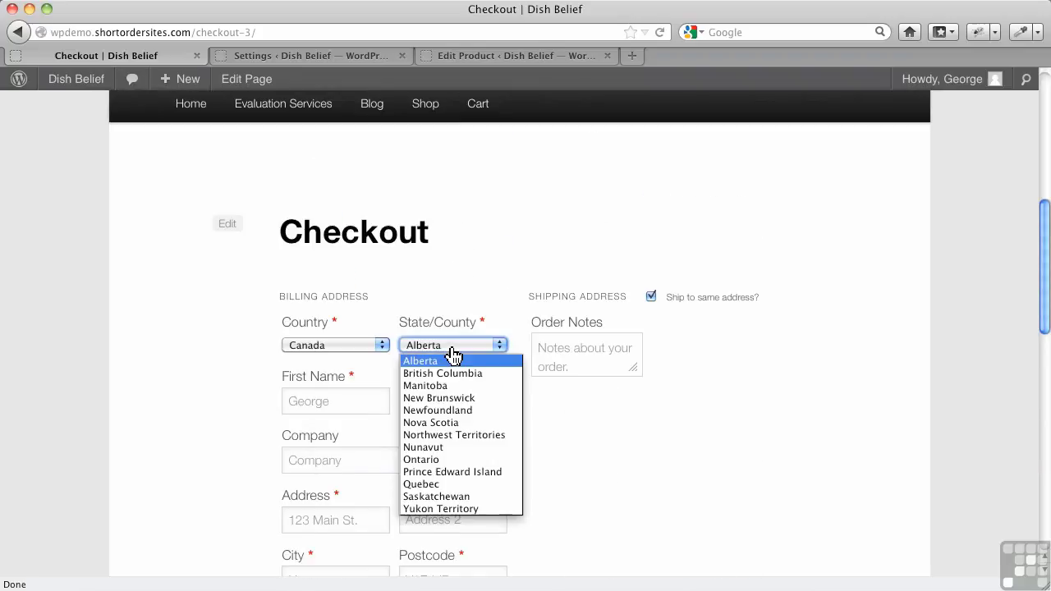
left_click(444, 411)
scroll(612, 418, "down", 8)
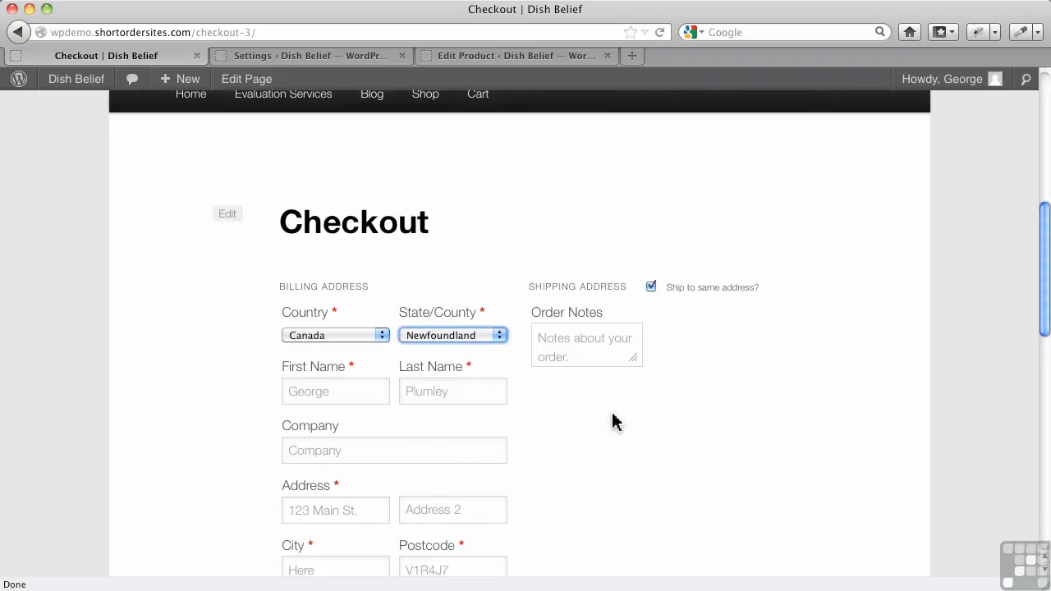
scroll(607, 399, "up", 9)
scroll(615, 404, "down", 11)
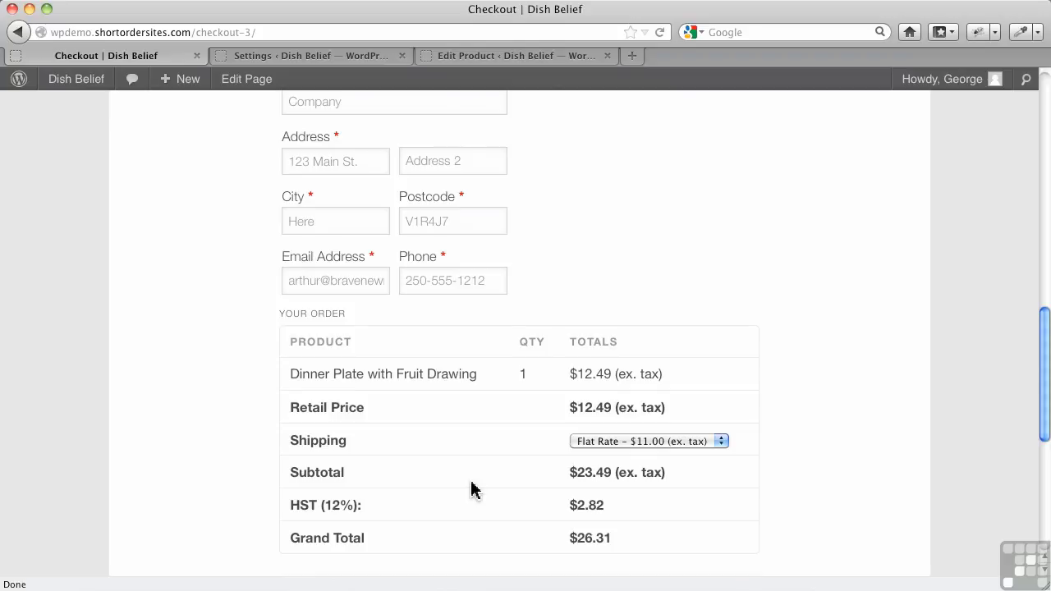
- Switch the billing province back to Alberta and check the order's tax line again
scroll(474, 458, "up", 11)
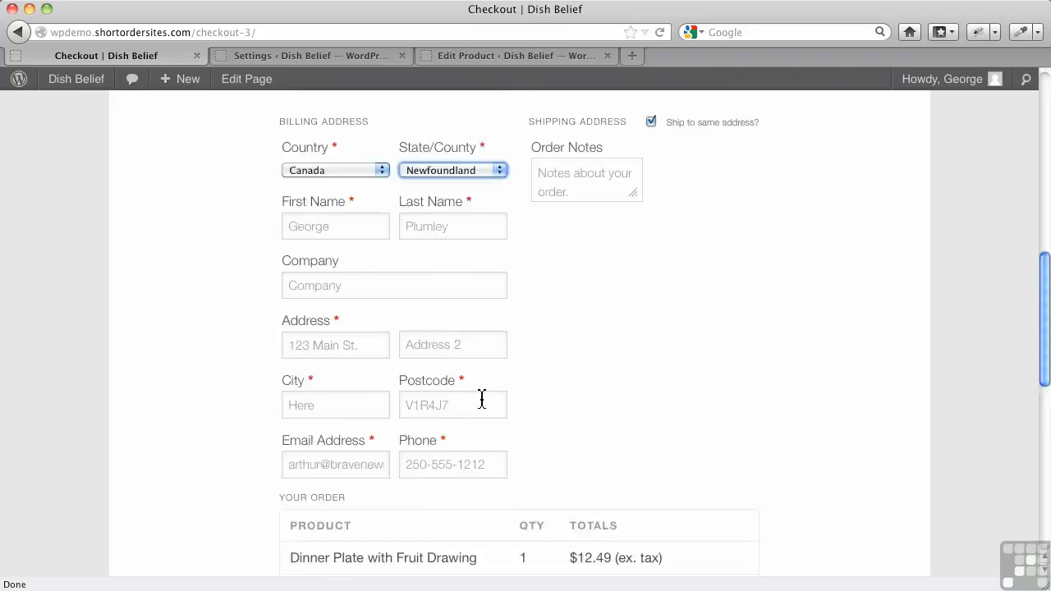
left_click(457, 380)
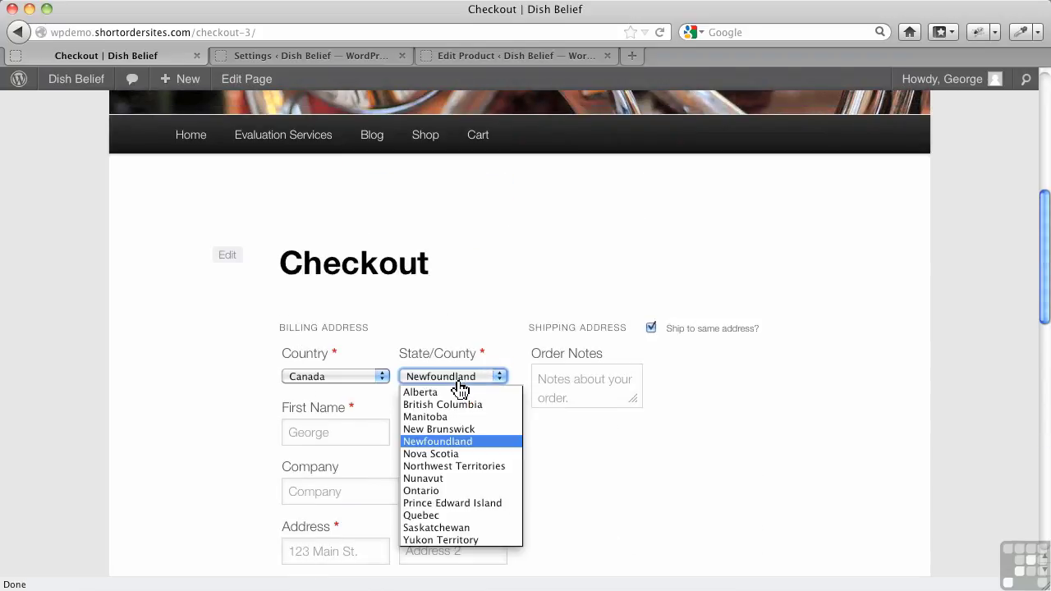
left_click(457, 393)
scroll(593, 475, "down", 8)
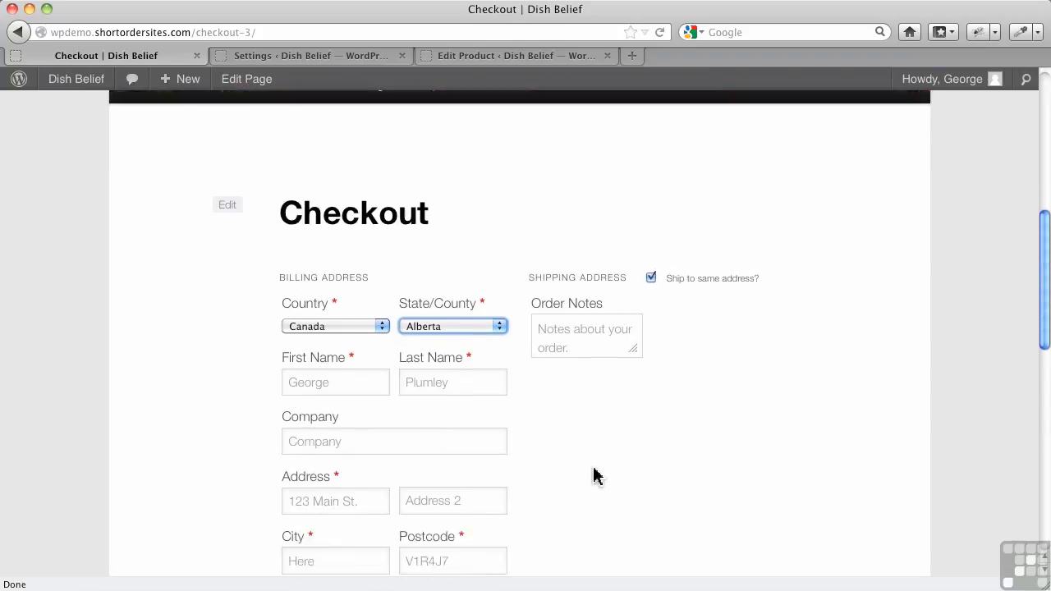
scroll(534, 492, "down", 4)
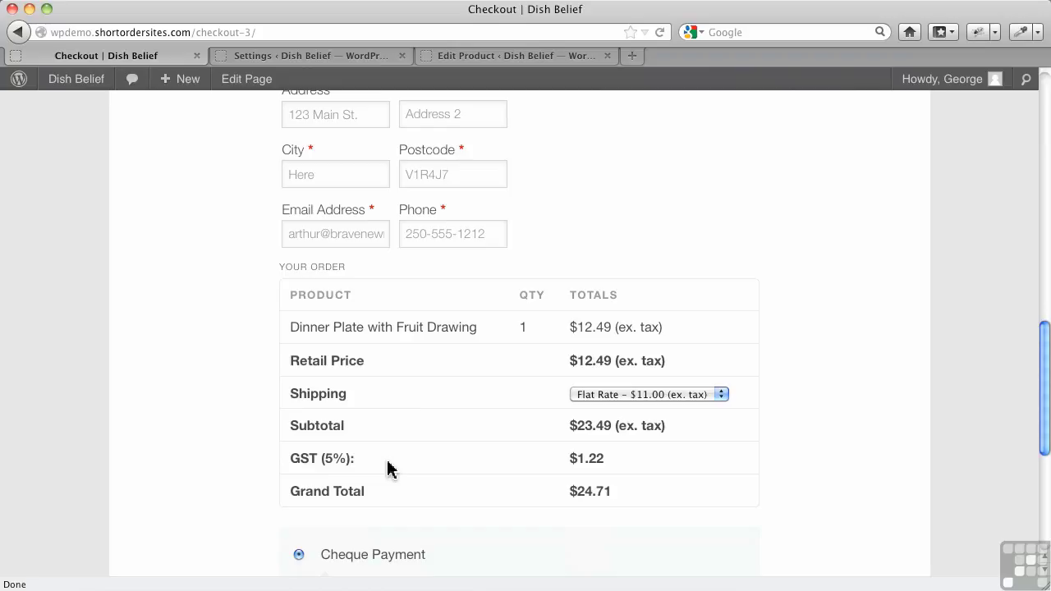
- Add GST and PST as additional tax classes in the Jigoshop tax settings and save the changes
left_click(315, 58)
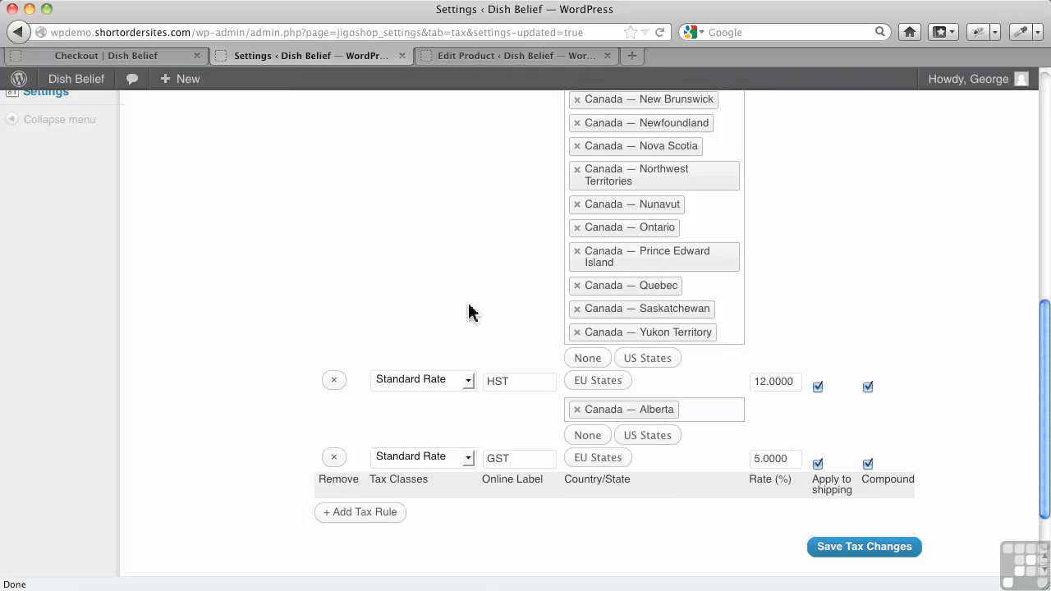
scroll(469, 312, "up", 10)
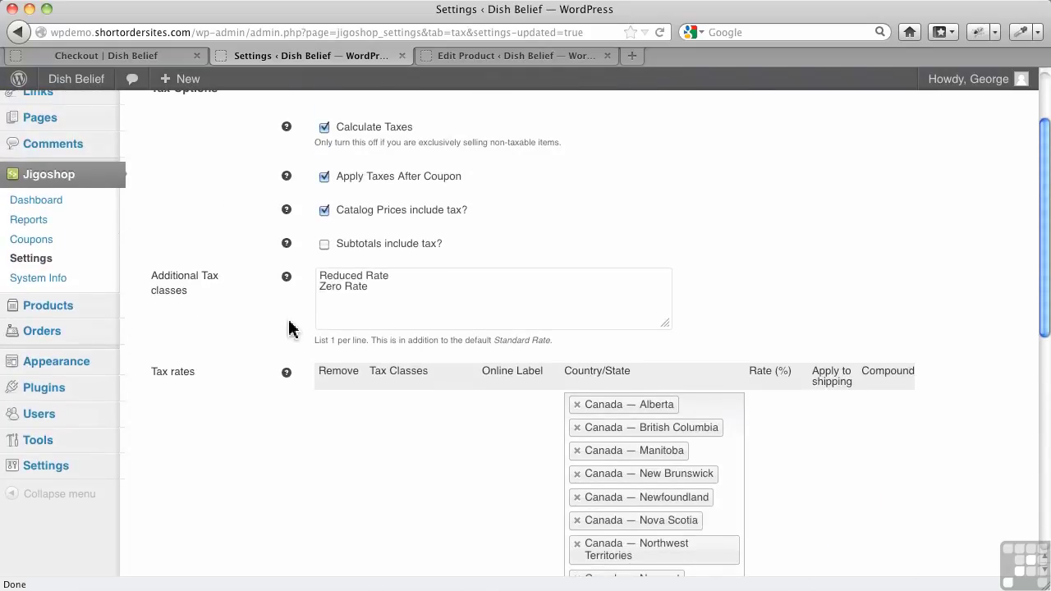
left_click(344, 304)
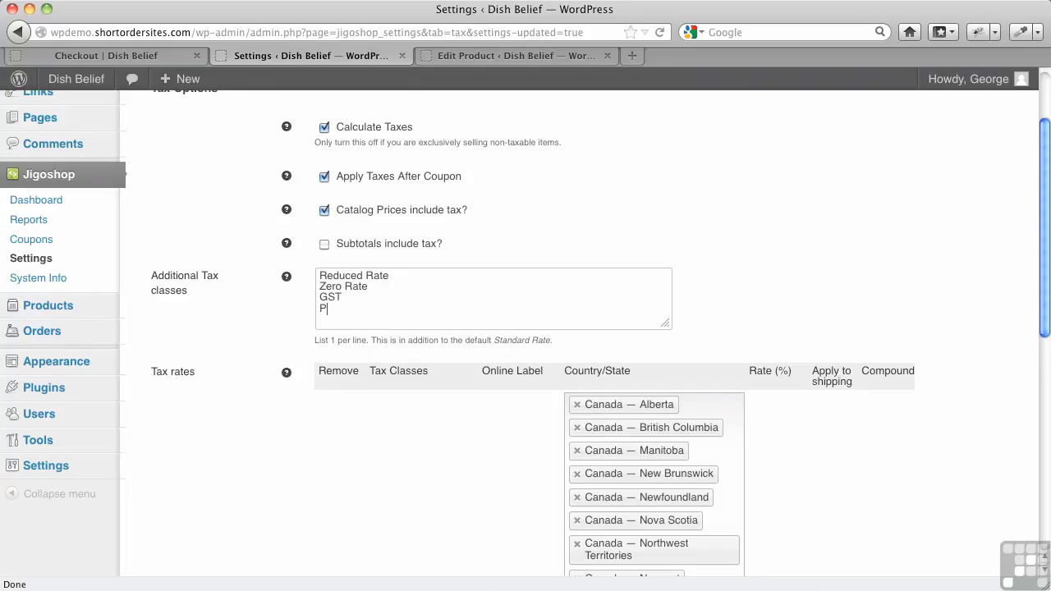
type("GST PST")
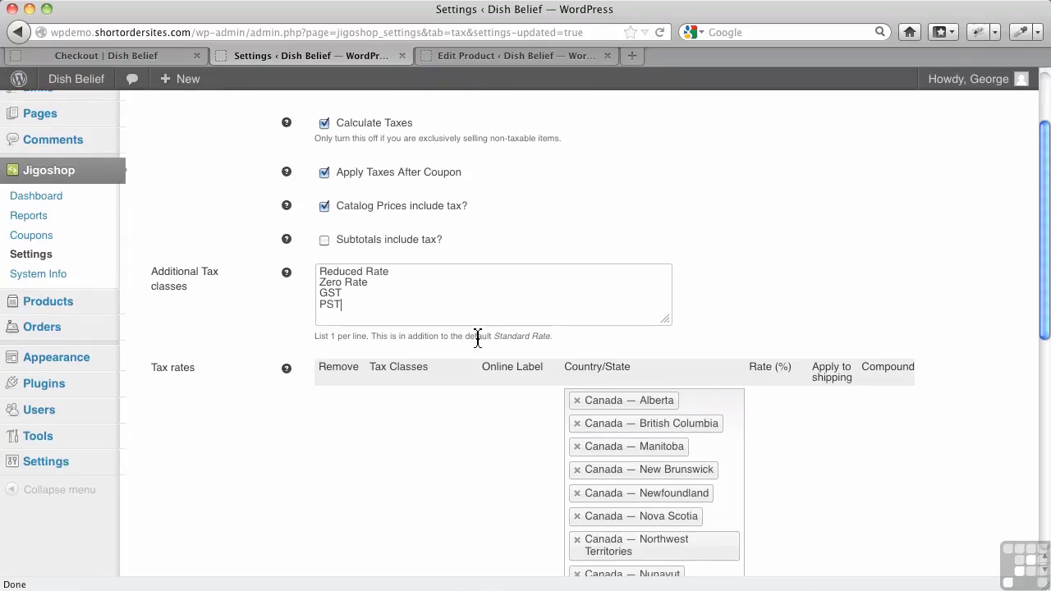
scroll(575, 411, "down", 12)
left_click(853, 486)
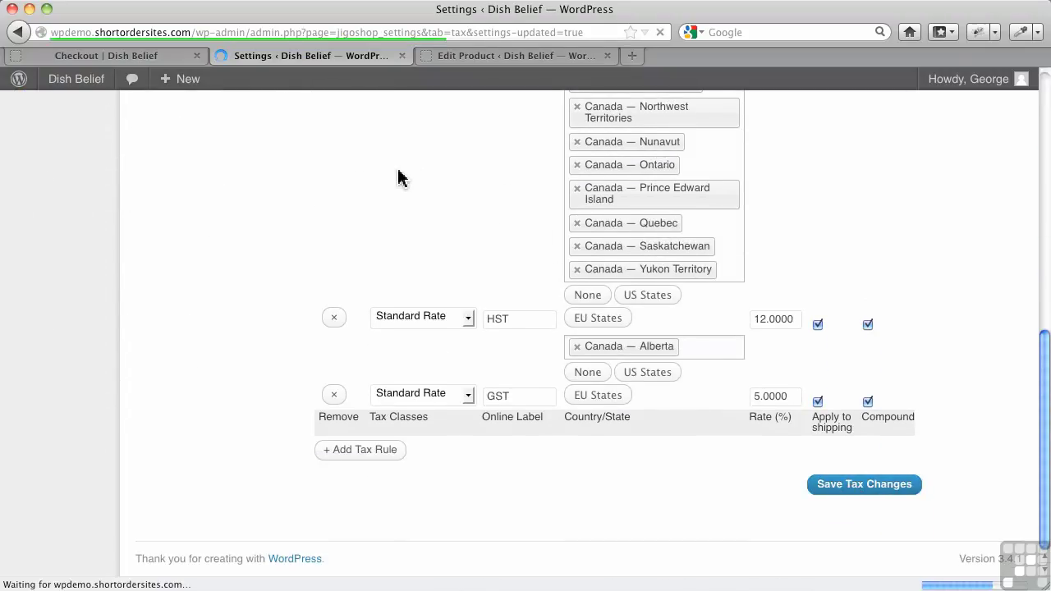
- Reload the Dinner Plate with Fruit Drawing product's edit page and assign it the GST and PST tax classes
left_click(492, 56)
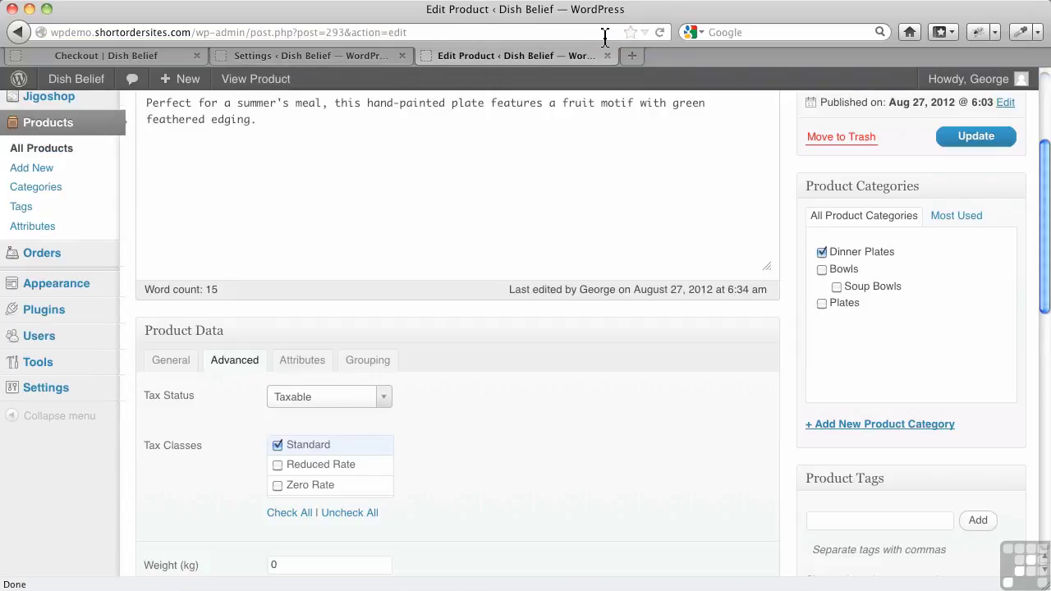
left_click(659, 32)
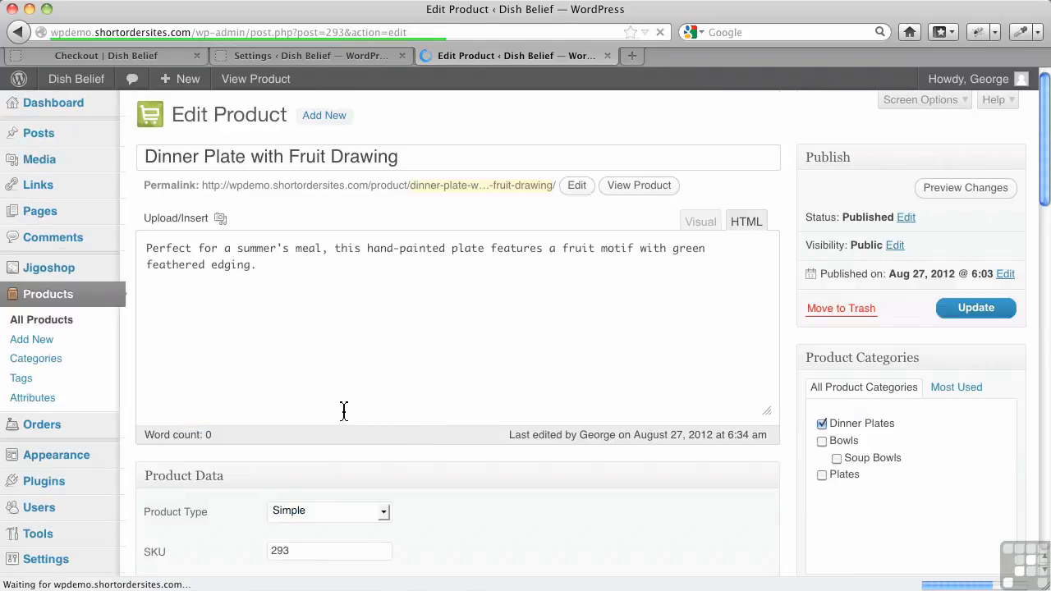
scroll(287, 402, "down", 5)
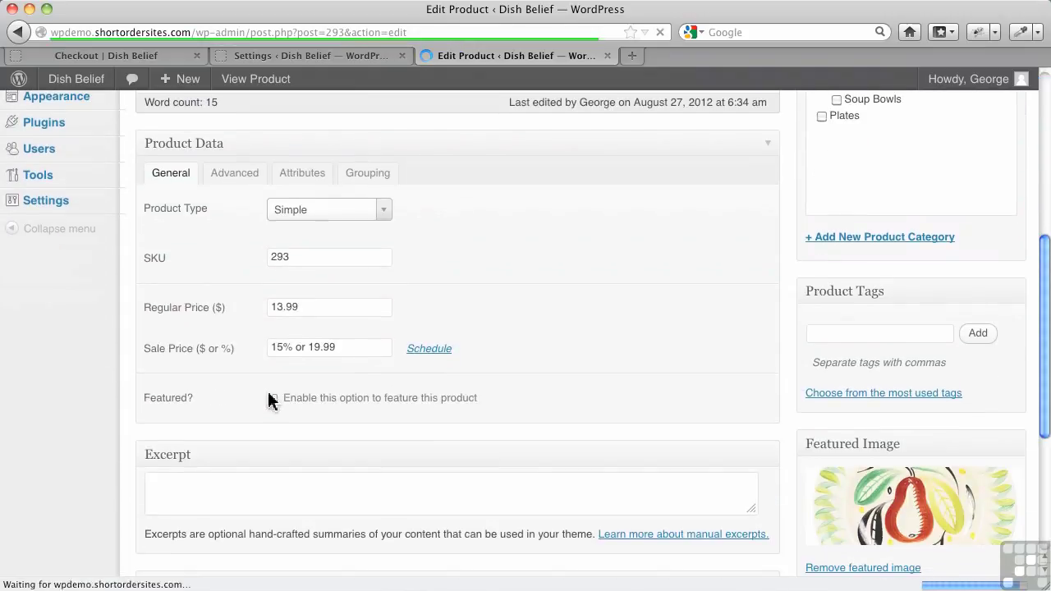
left_click(236, 174)
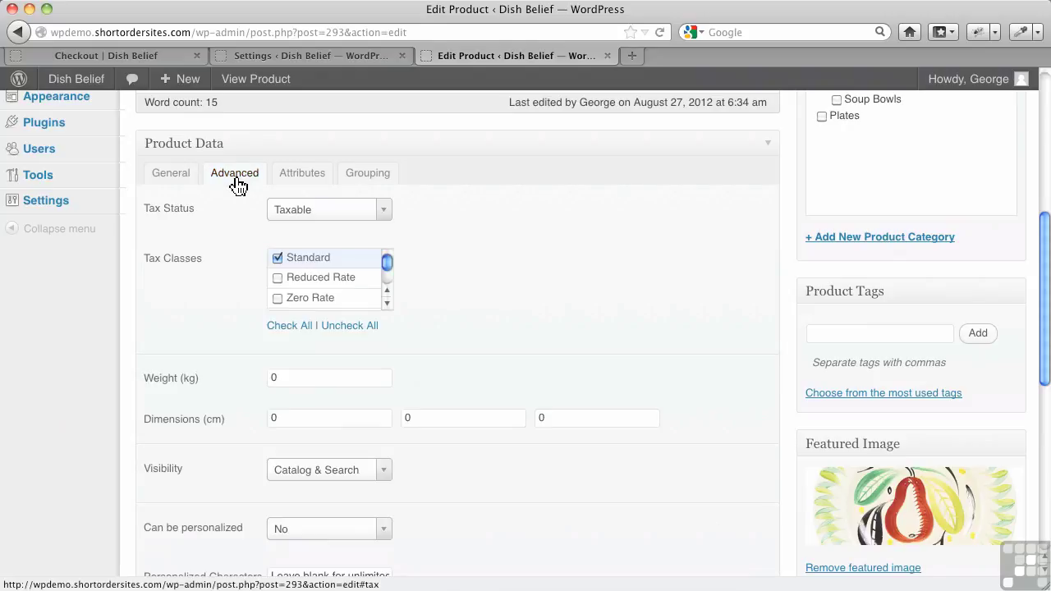
left_click(387, 304)
left_click(386, 304)
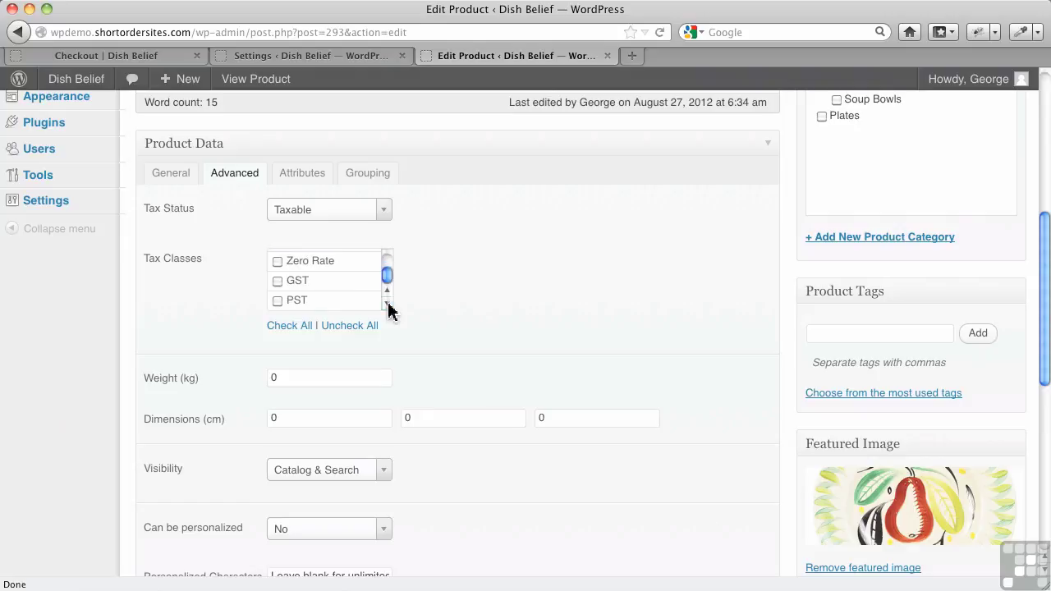
left_click(277, 280)
left_click(278, 301)
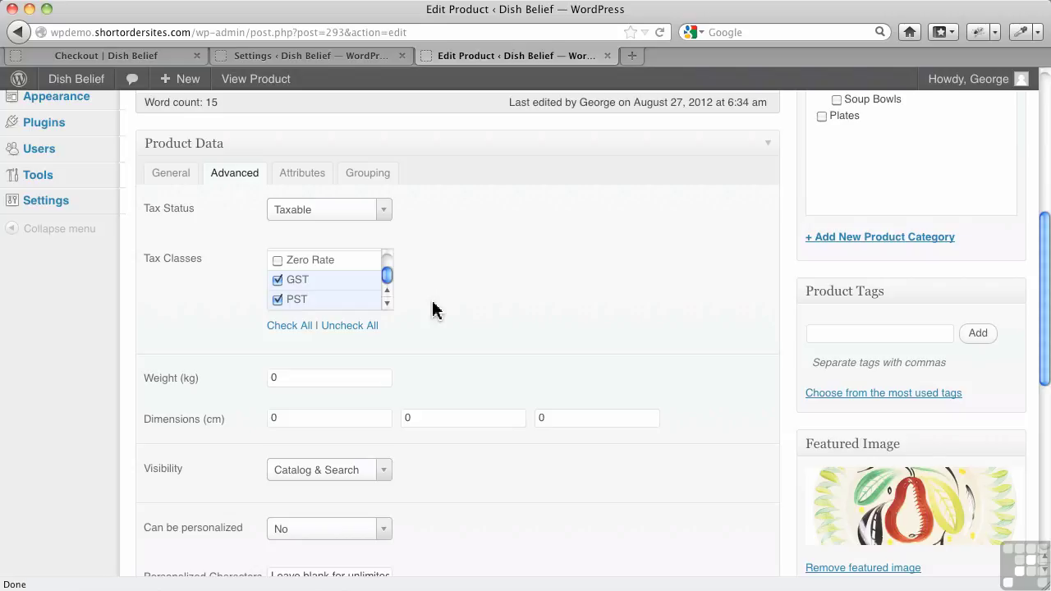
scroll(566, 319, "down", 8)
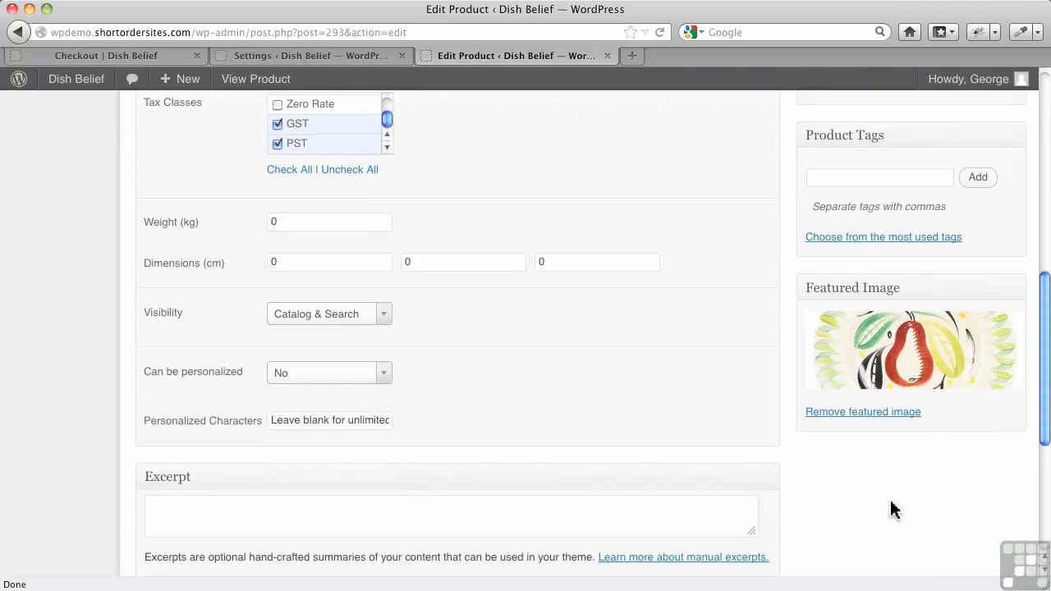
- Update the product to save its tax class assignments and return to the Jigoshop tax settings
scroll(894, 478, "up", 10)
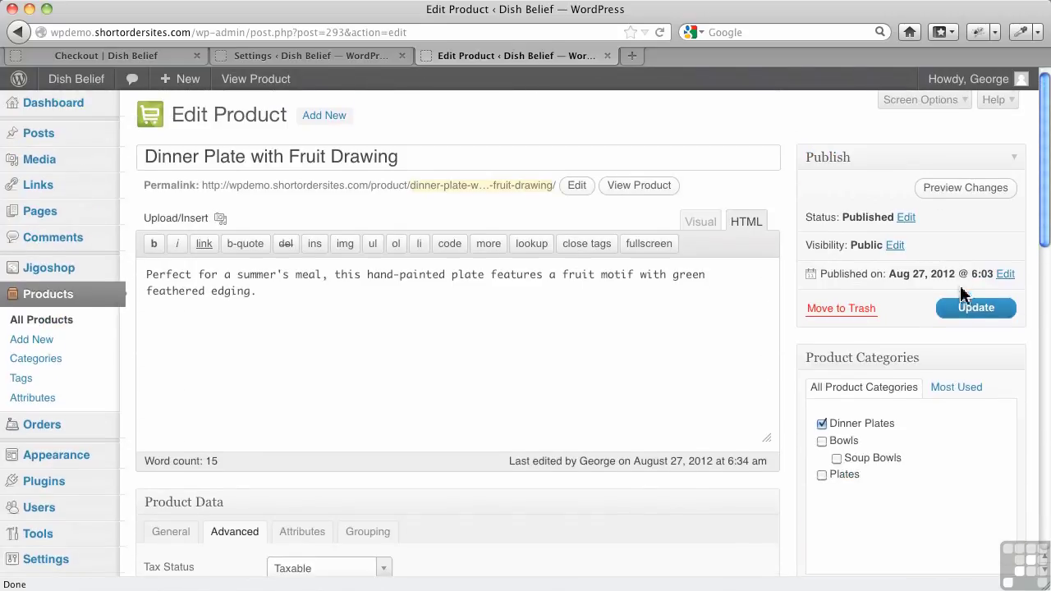
left_click(965, 310)
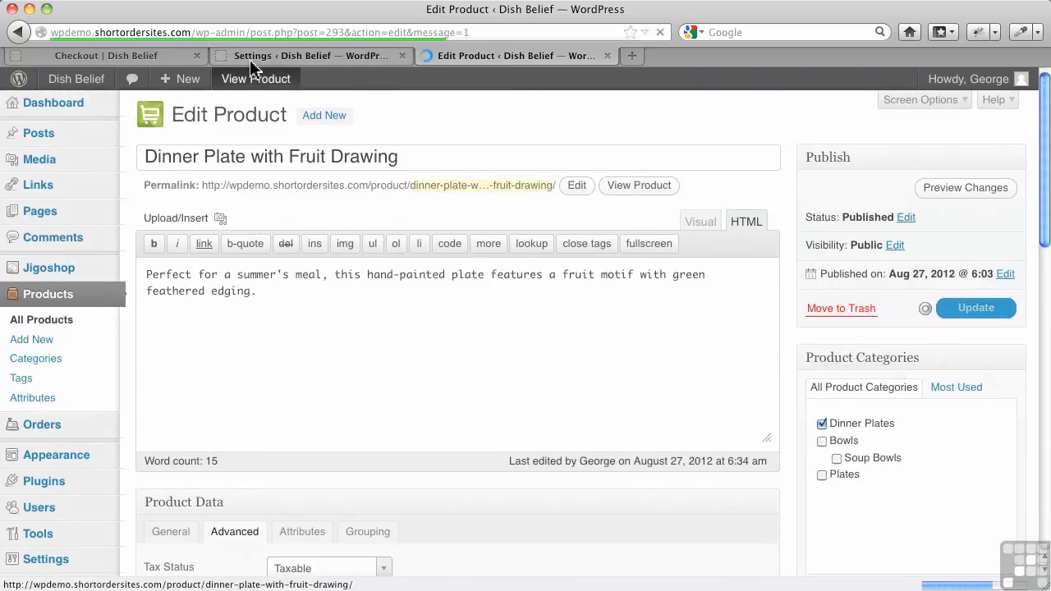
left_click(276, 58)
- Relabel the HST rule covering all Canadian provinces as GST and set its rate to 5%
scroll(416, 392, "down", 5)
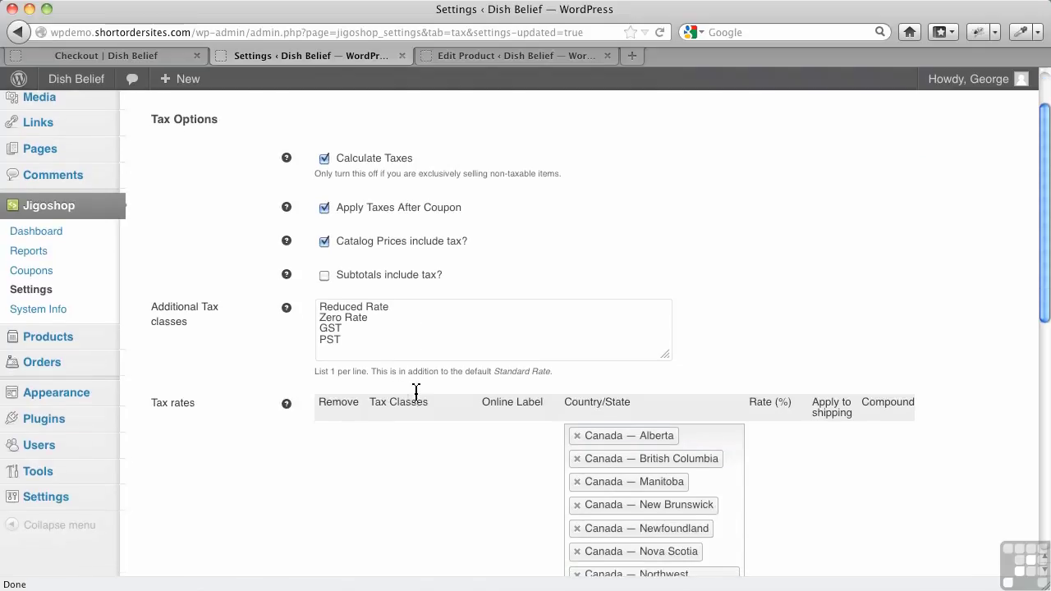
scroll(377, 382, "down", 3)
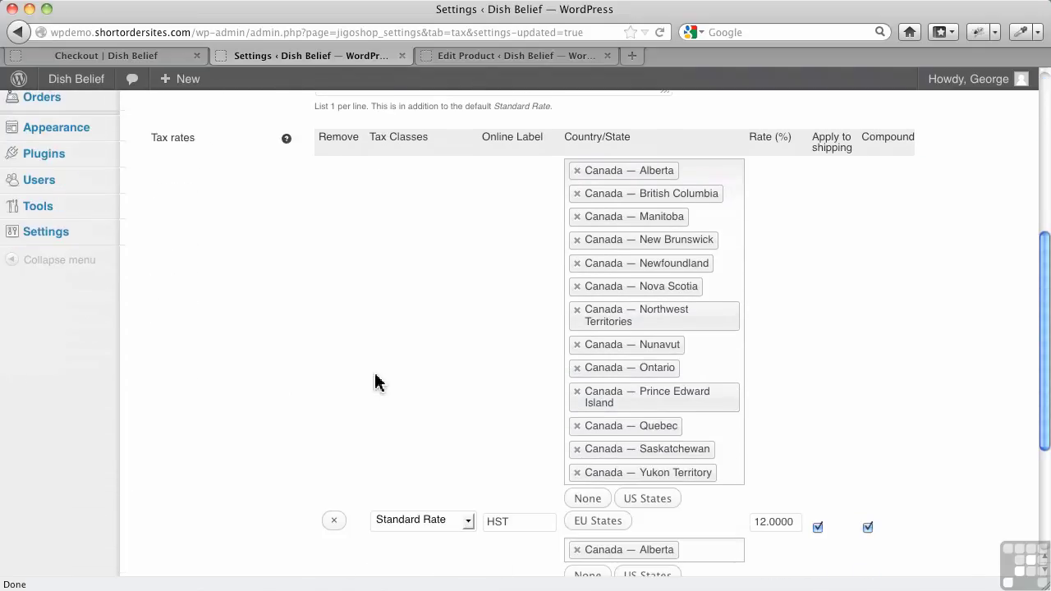
scroll(375, 383, "down", 4)
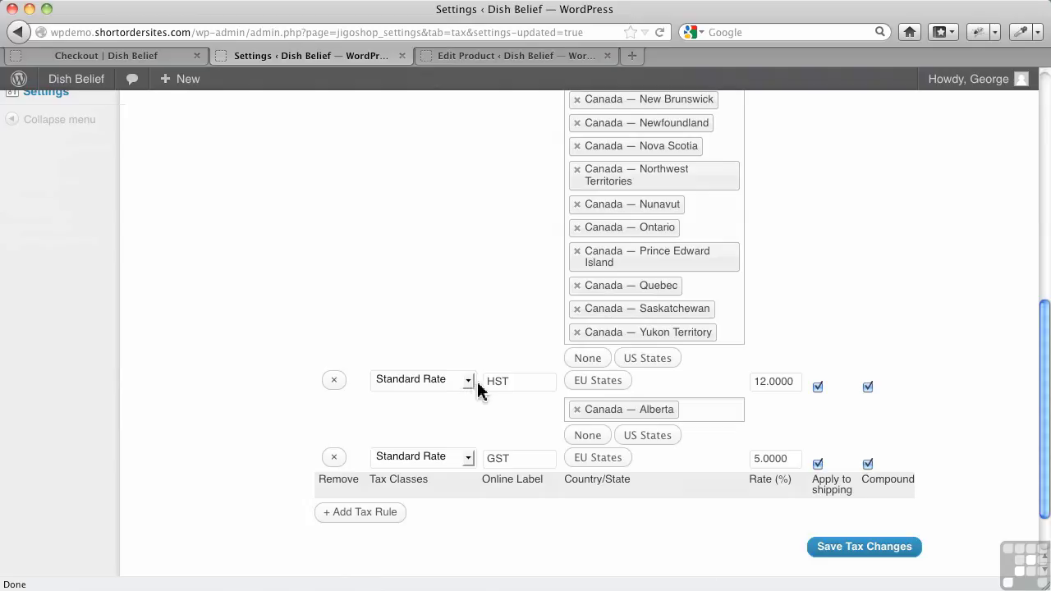
left_click_drag(517, 382, 463, 376)
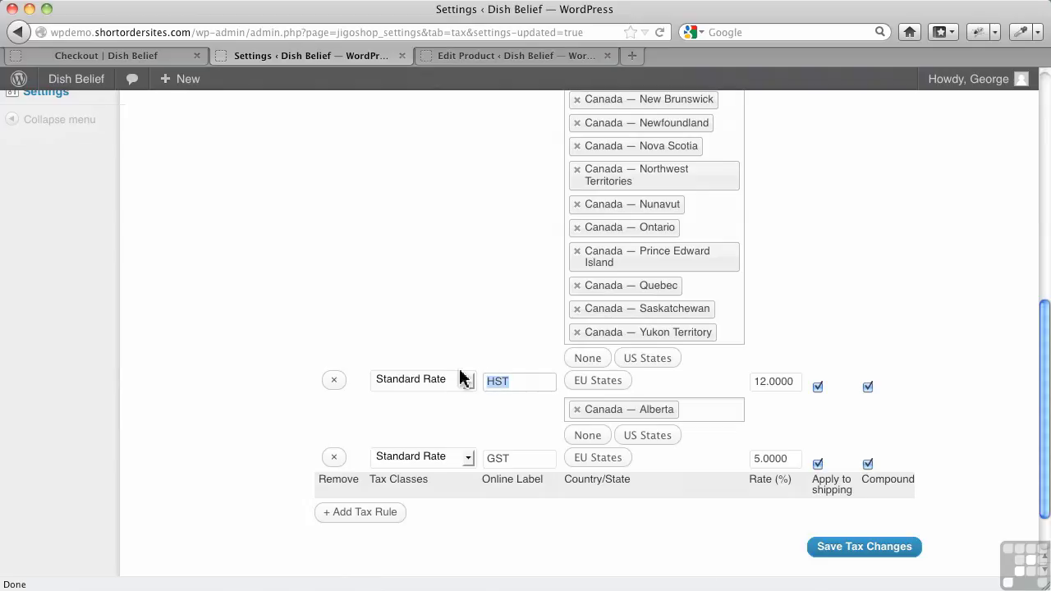
type("GST")
left_click(760, 383)
double_click(749, 386)
type("5")
left_click(460, 424)
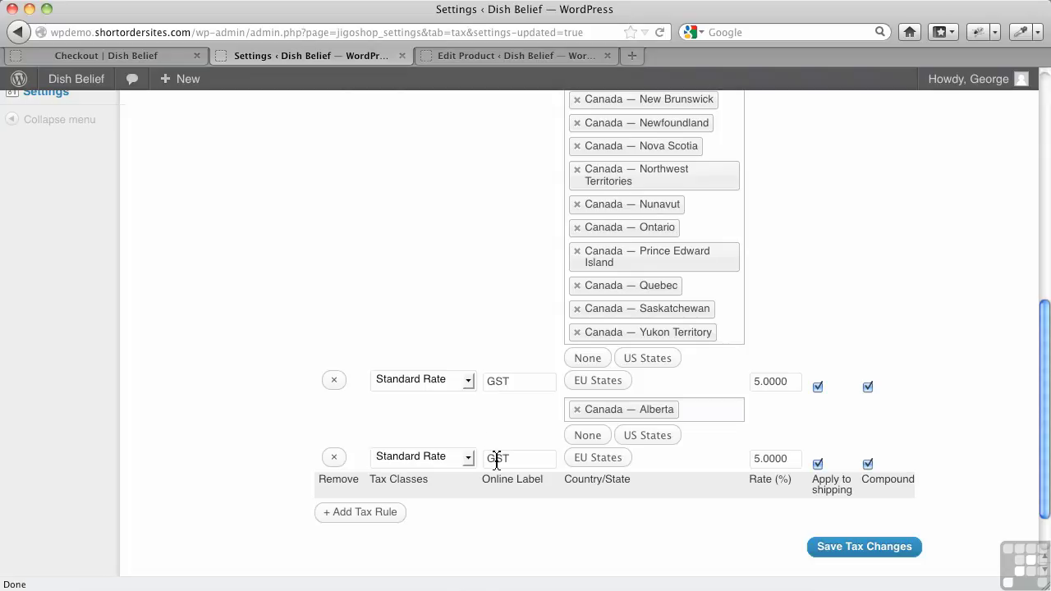
- Relabel the Alberta tax rule as PST and replace its region with Canada — British Columbia
left_click_drag(545, 463, 476, 448)
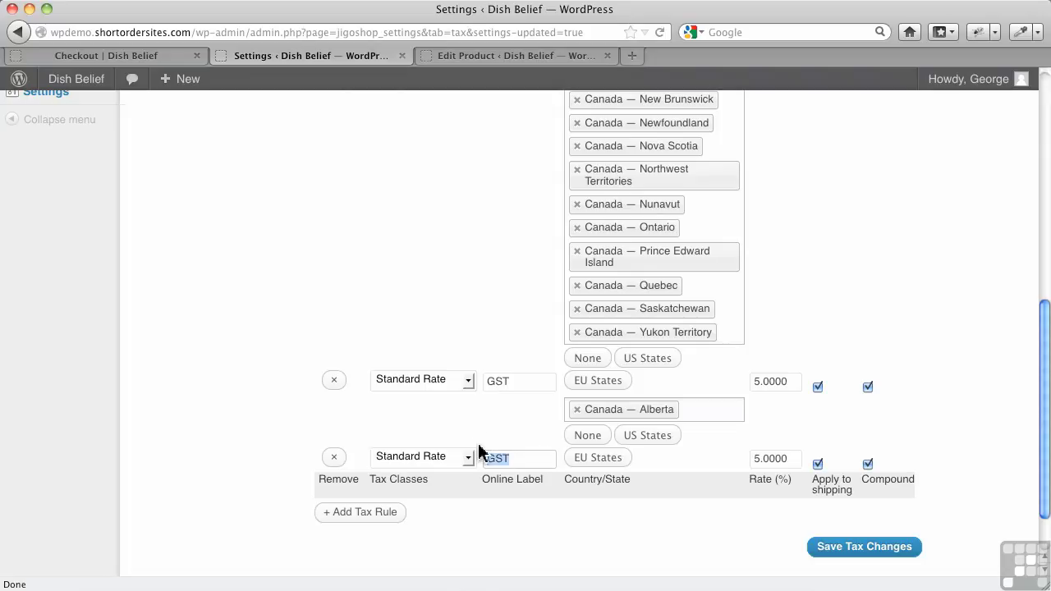
type("PS")
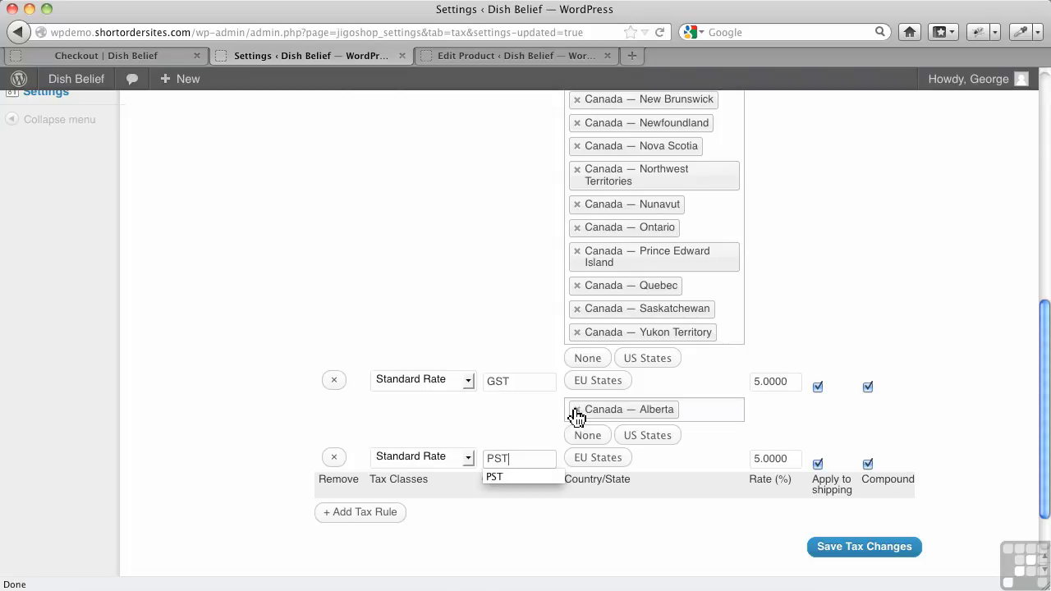
type("T")
left_click(577, 417)
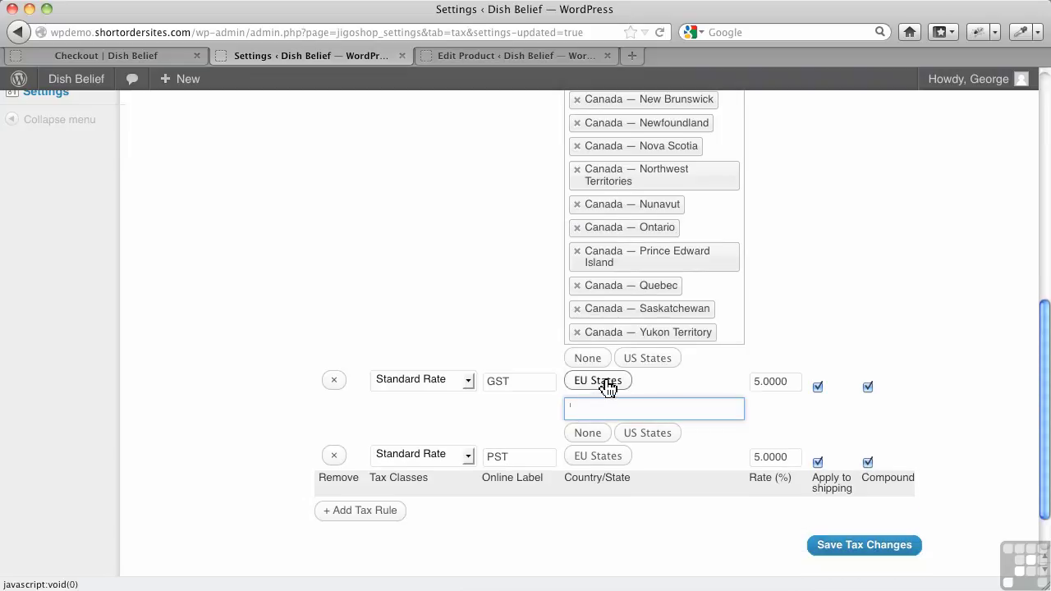
left_click(647, 418)
scroll(657, 345, "down", 10)
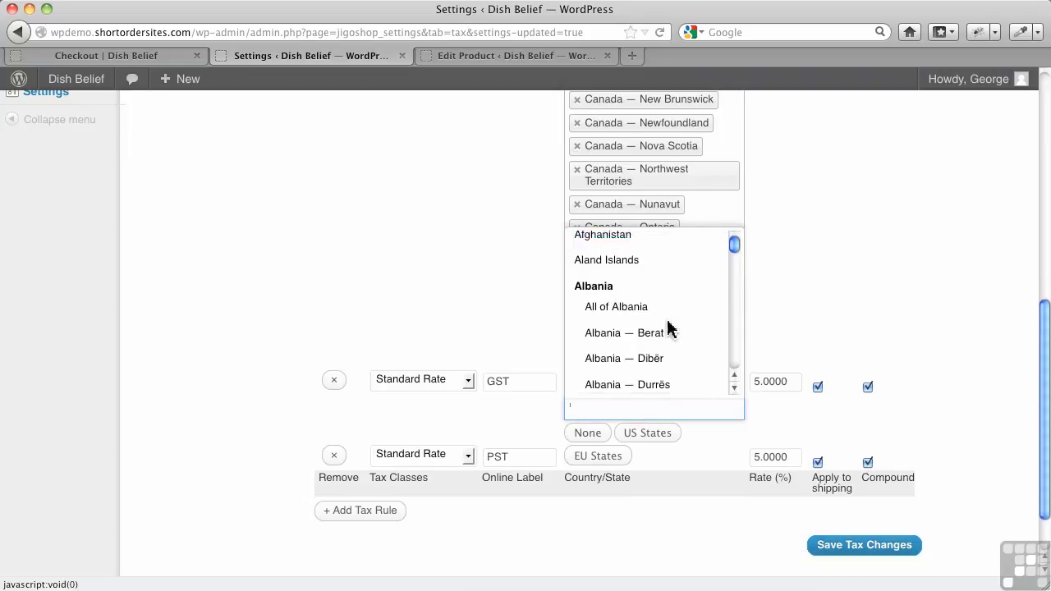
scroll(652, 353, "down", 12)
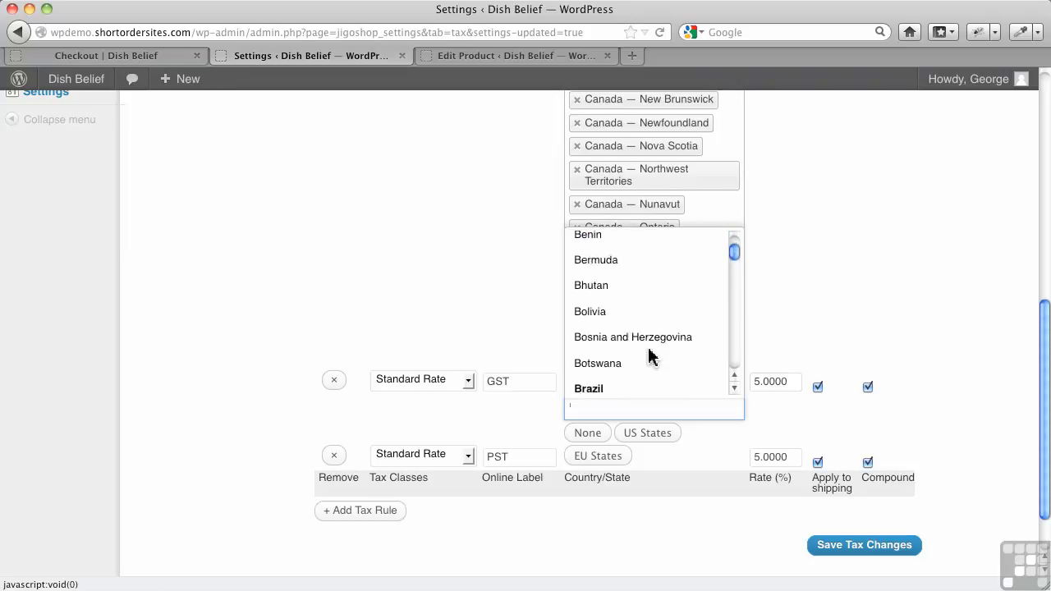
scroll(648, 353, "down", 10)
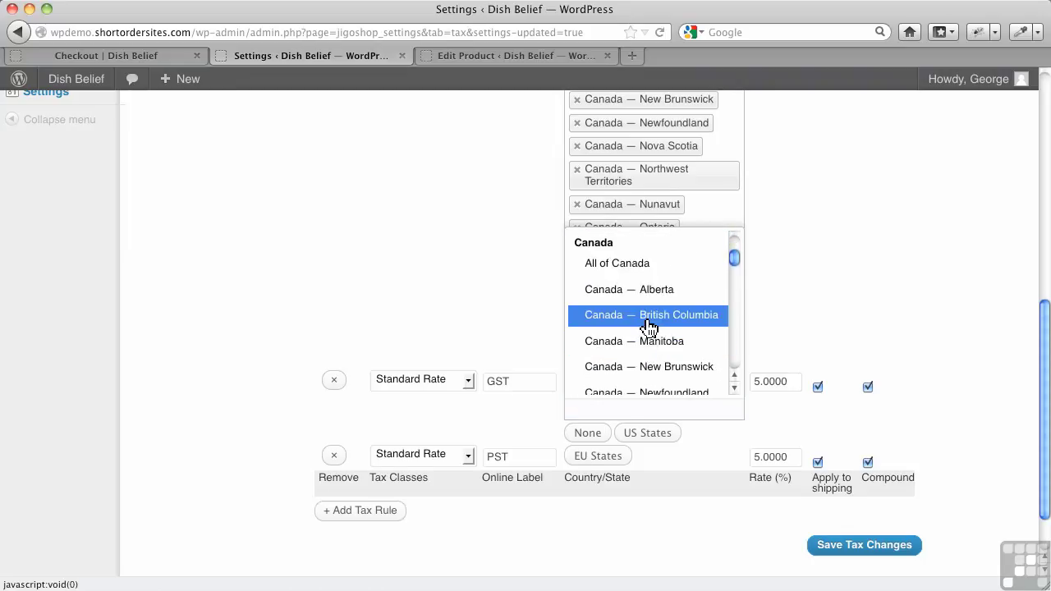
left_click(648, 319)
- Set the PST rule's rate to 7% and turn off applying it to shipping
left_click(755, 459)
left_click_drag(754, 460, 770, 463)
type("7")
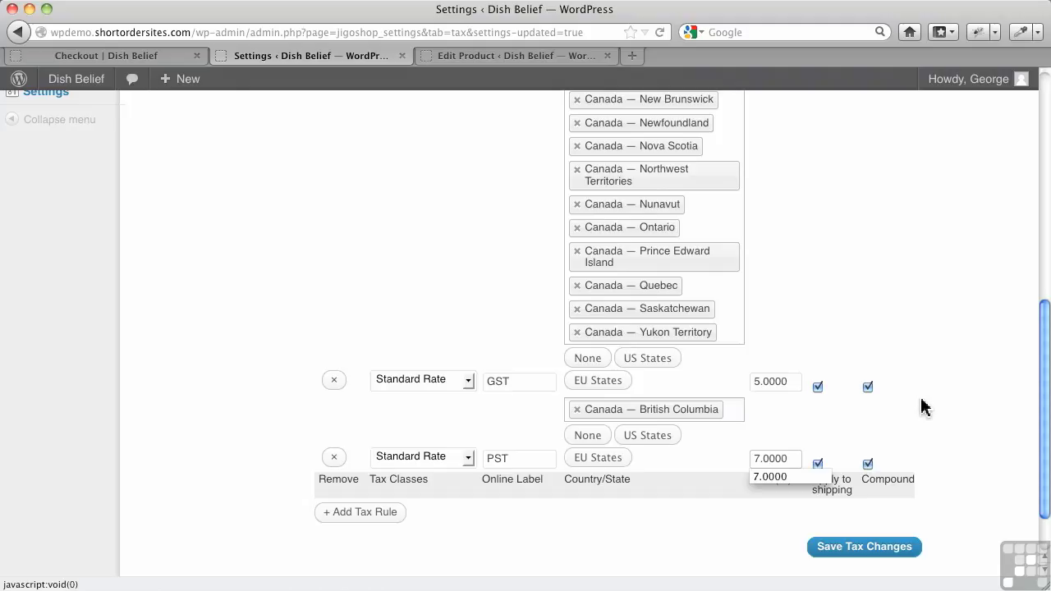
left_click(865, 437)
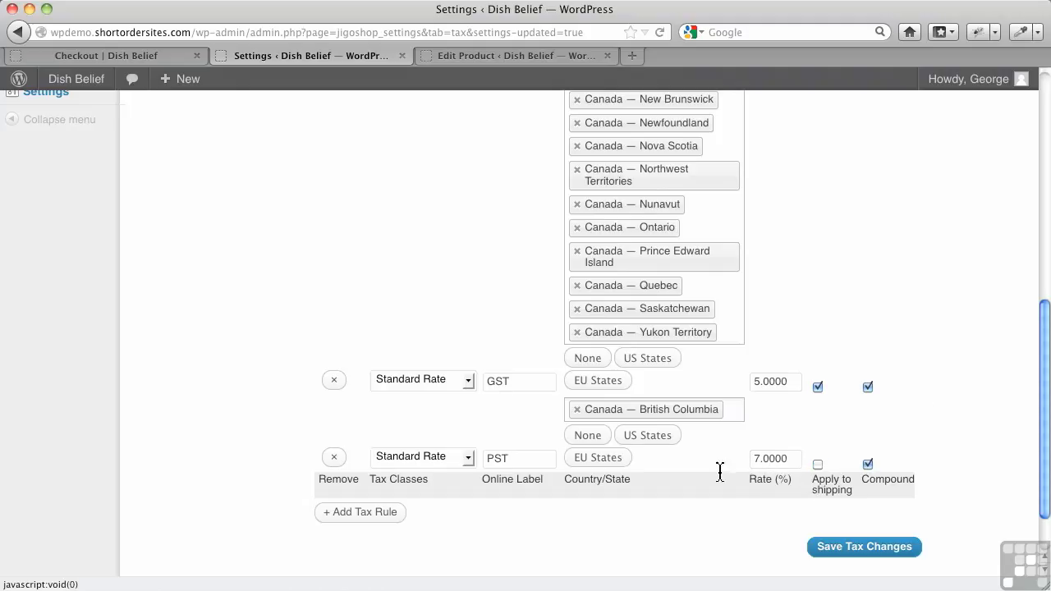
- Assign the GST tax class to the GST rule and the PST tax class to the PST rule
left_click(467, 383)
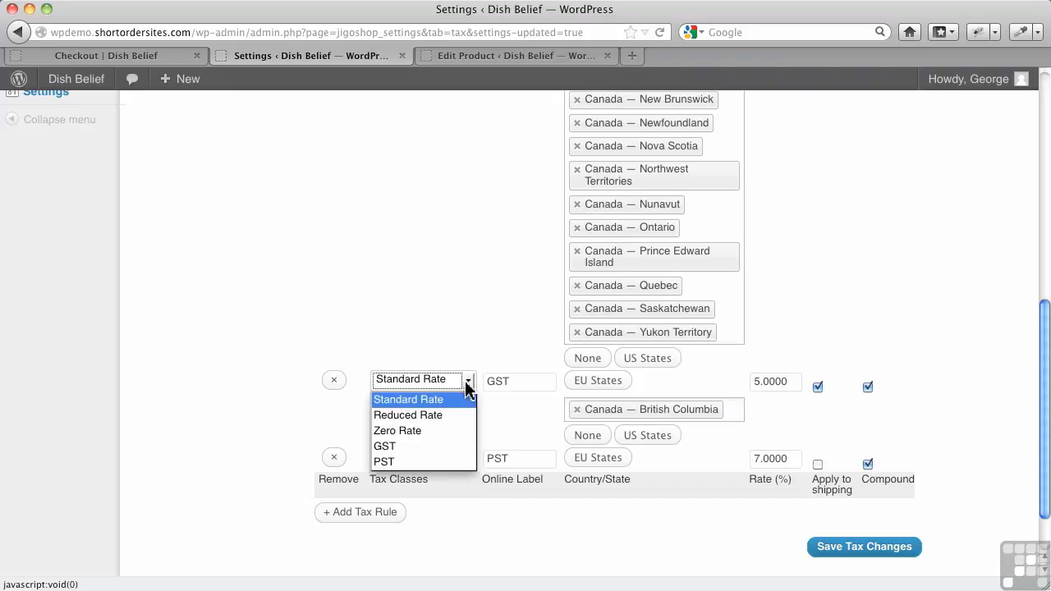
left_click(450, 446)
left_click(465, 460)
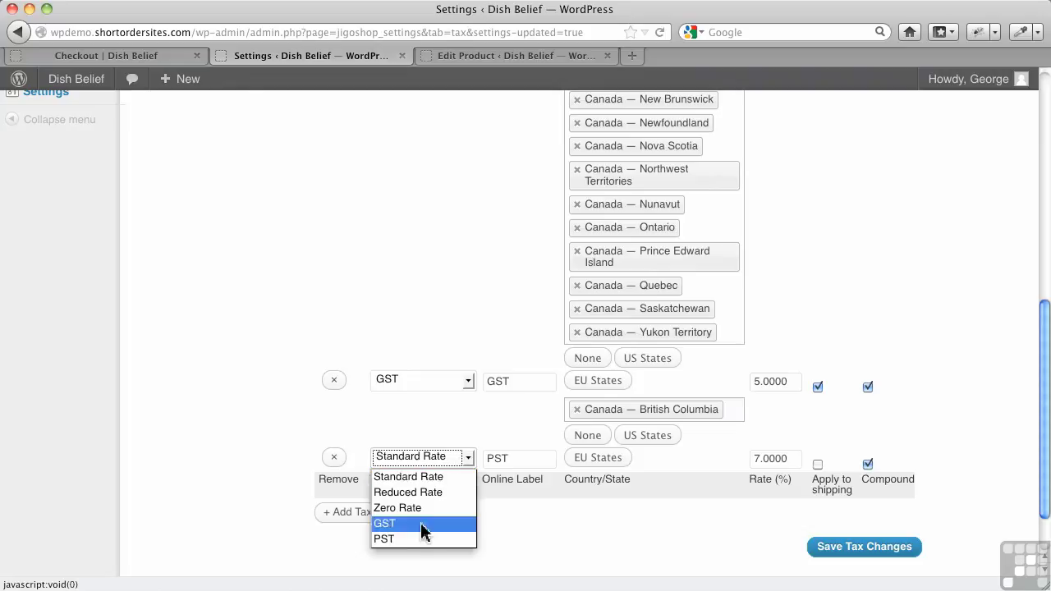
left_click(412, 539)
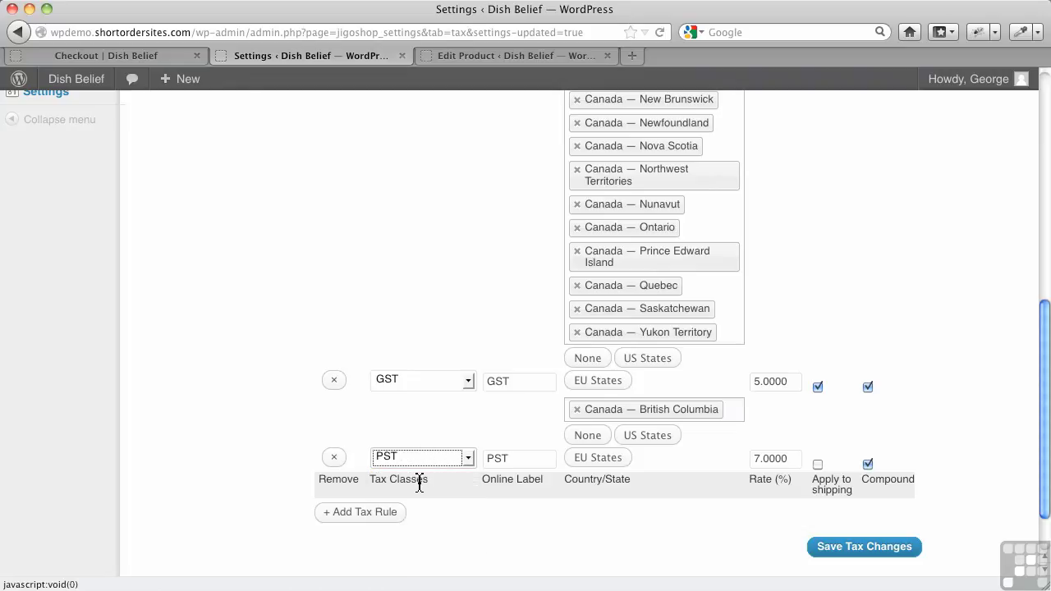
- Clear all countries and states from both the GST and PST rules and save the tax changes
left_click(580, 413)
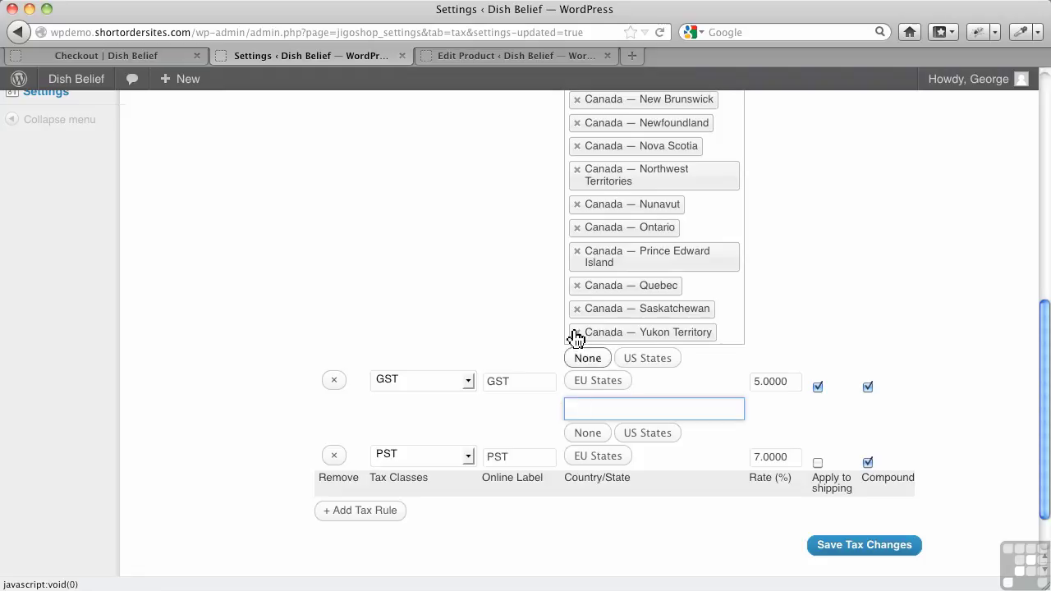
scroll(559, 272, "up", 3)
scroll(575, 312, "up", 2)
scroll(566, 386, "down", 5)
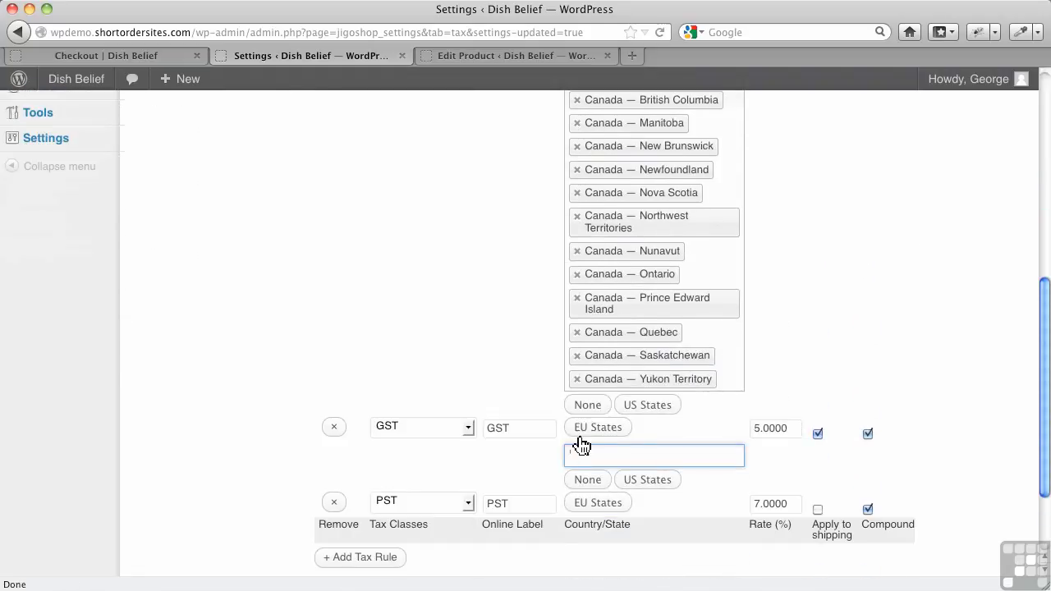
left_click(584, 407)
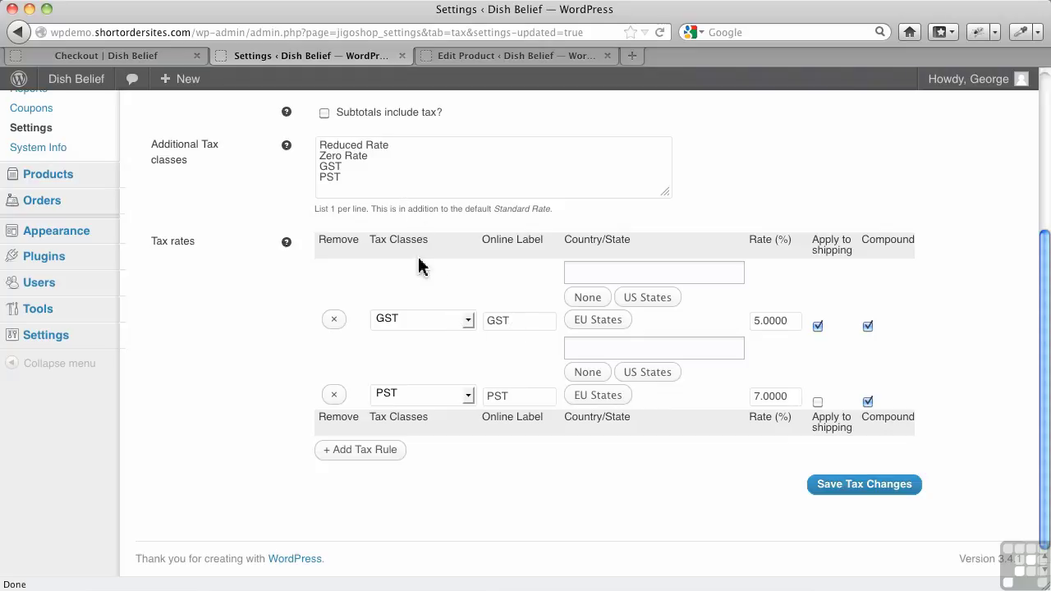
left_click(858, 487)
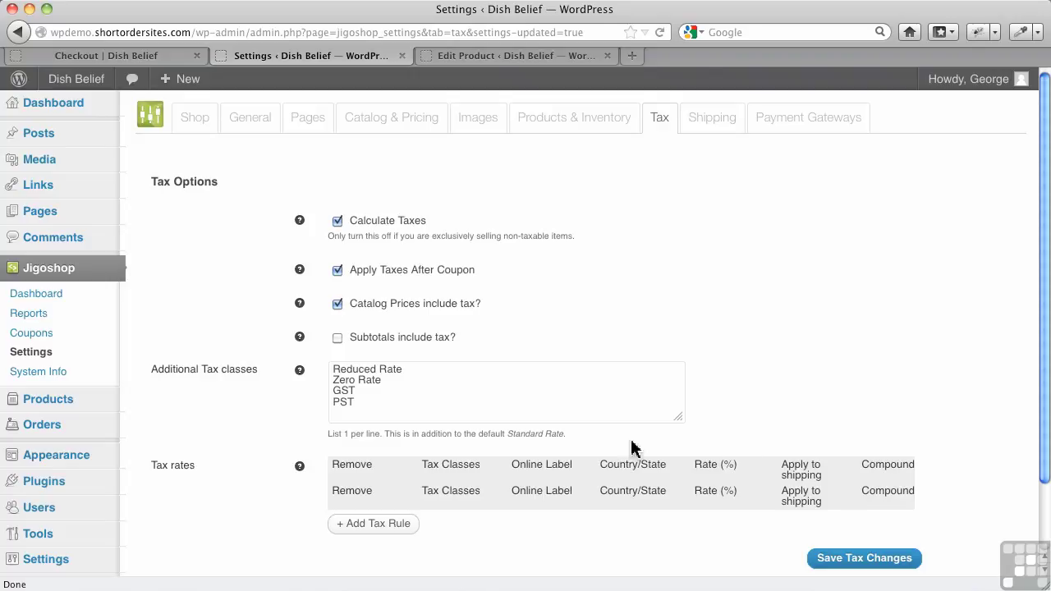
- Add a new tax rule labelled GST that covers All of Canada
scroll(511, 417, "down", 1)
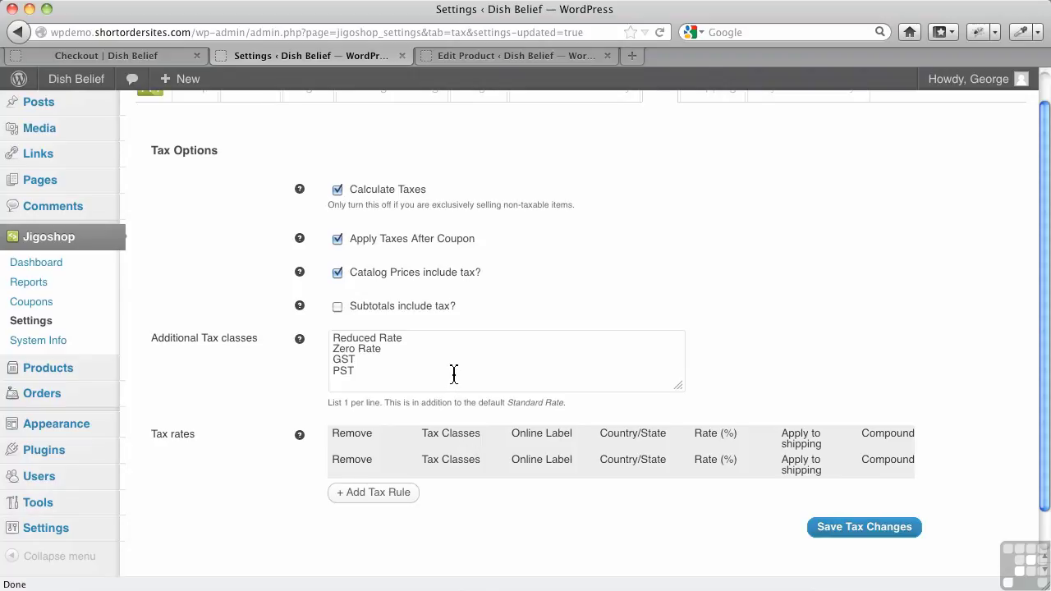
left_click(402, 497)
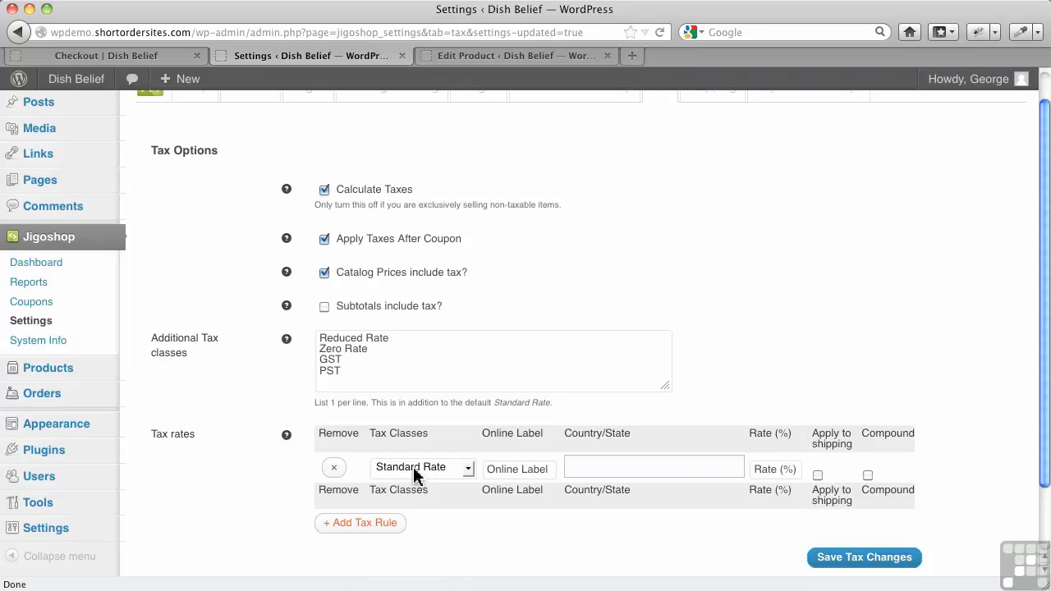
left_click(543, 474)
type("GST")
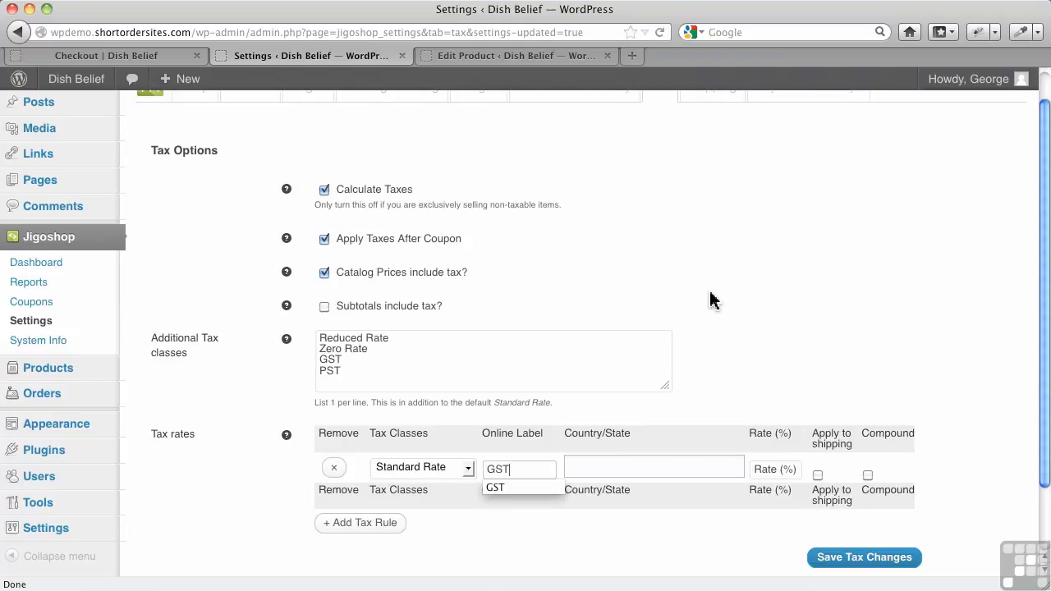
key("Escape")
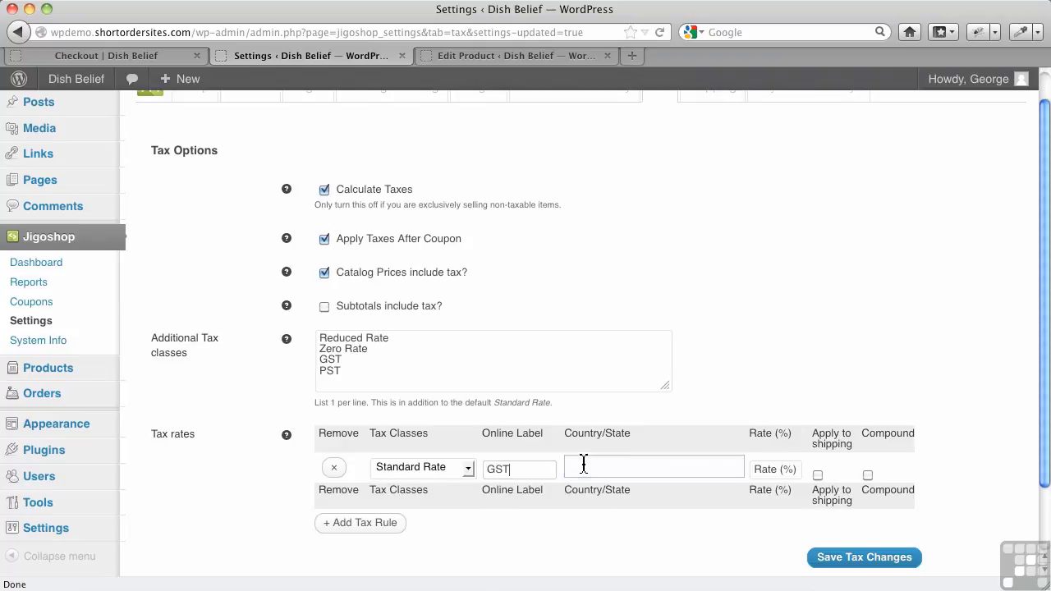
left_click(583, 465)
scroll(618, 404, "down", 20)
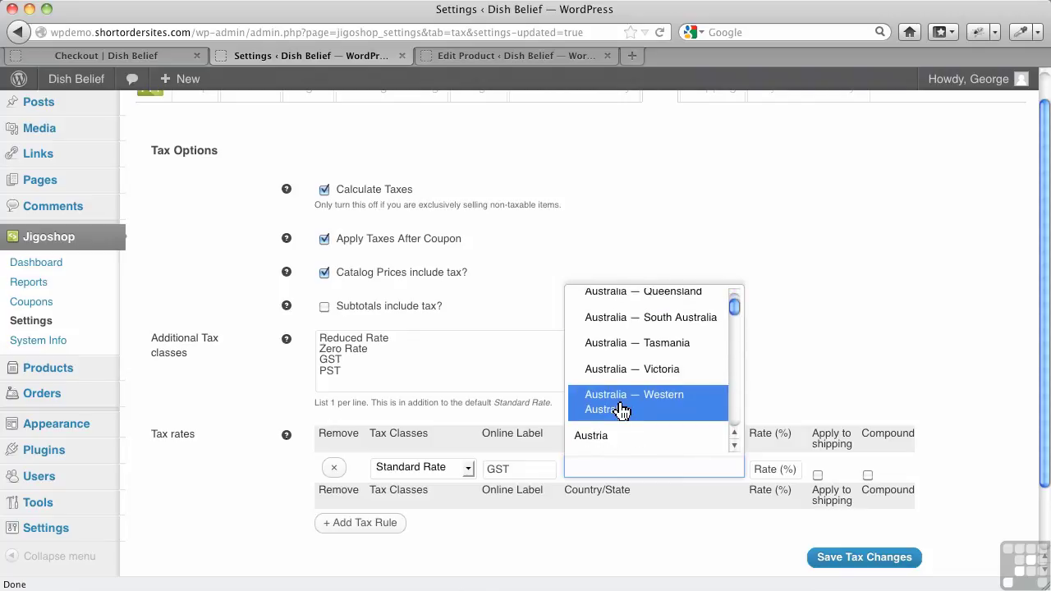
scroll(622, 409, "down", 20)
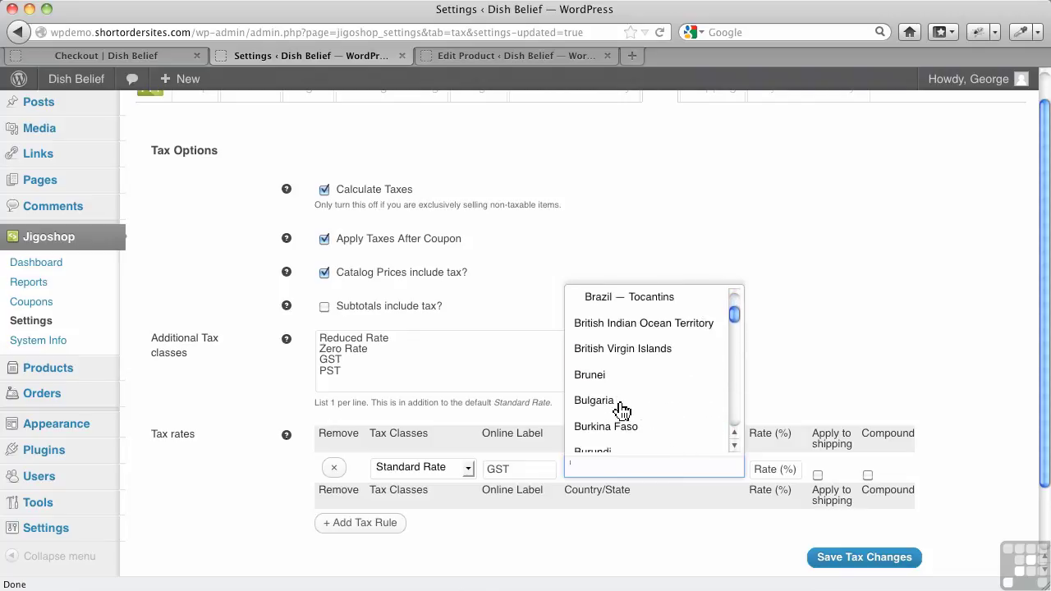
scroll(622, 411, "up", 3)
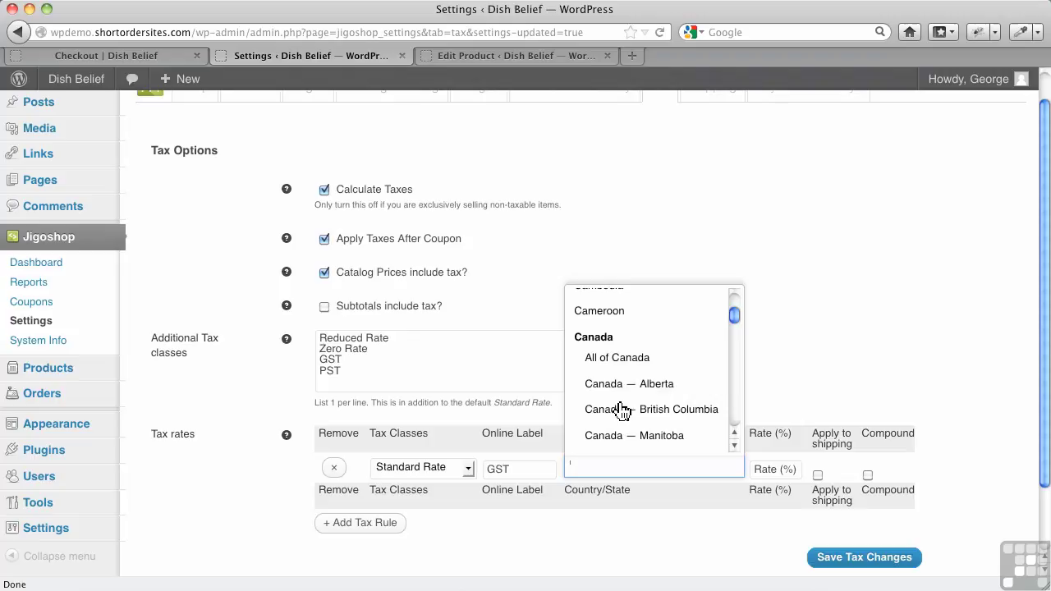
left_click(638, 359)
- Set the new GST rule's rate to 5%, apply it to shipping, and save the tax changes
left_click(762, 471)
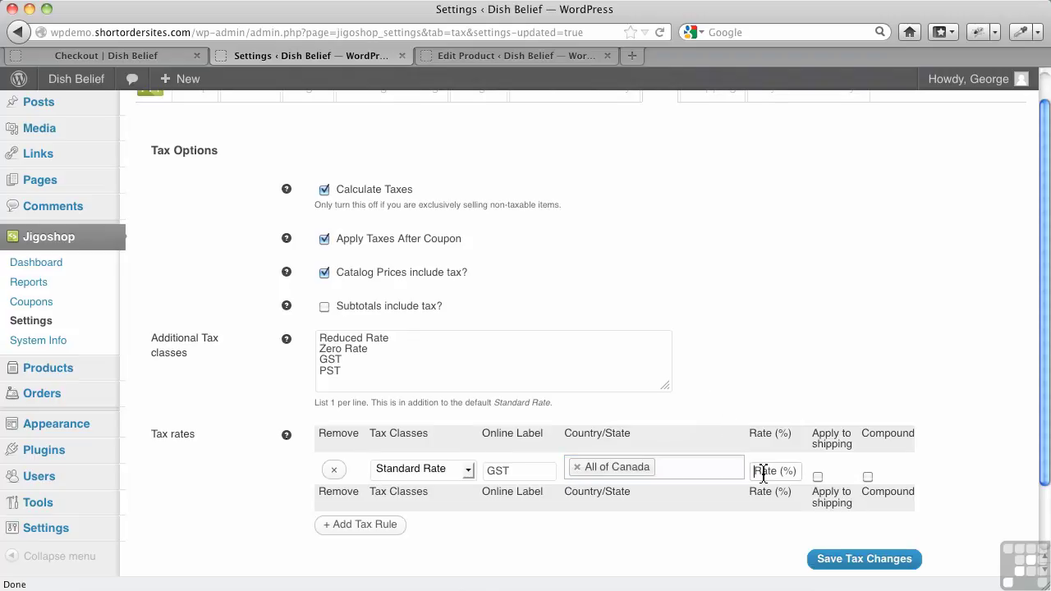
type("5")
left_click(818, 477)
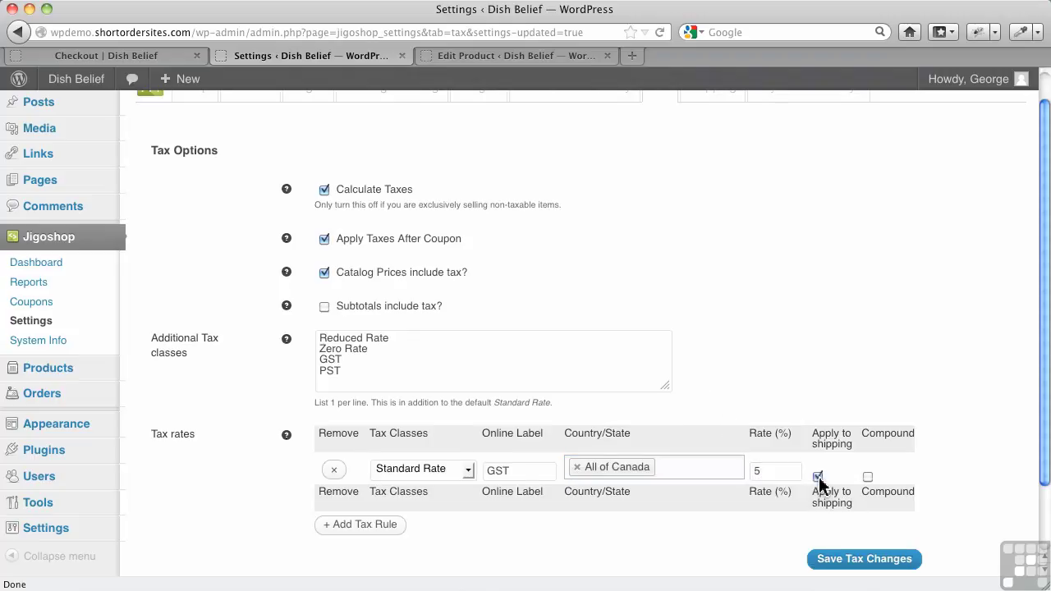
left_click(854, 569)
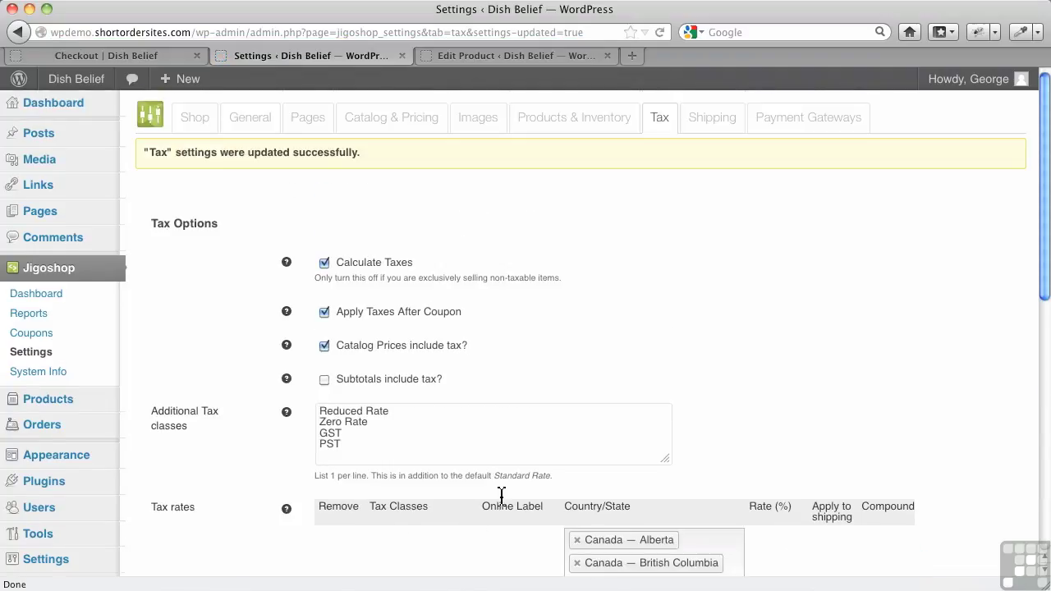
- Try to change the GST rule's tax class to GST and save the tax changes
scroll(860, 493, "down", 8)
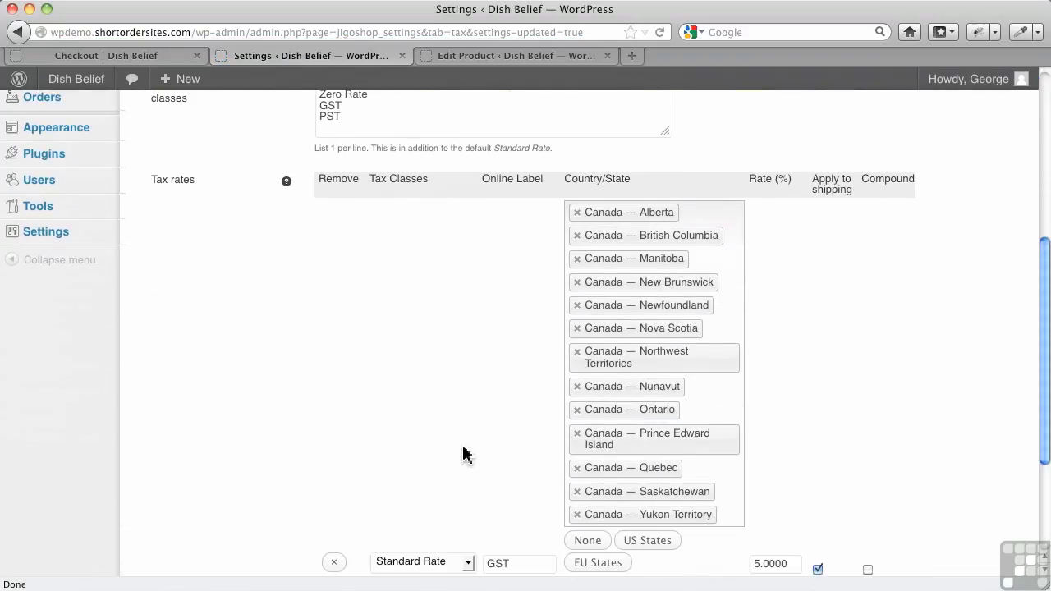
scroll(452, 468, "up", 4)
scroll(446, 481, "down", 6)
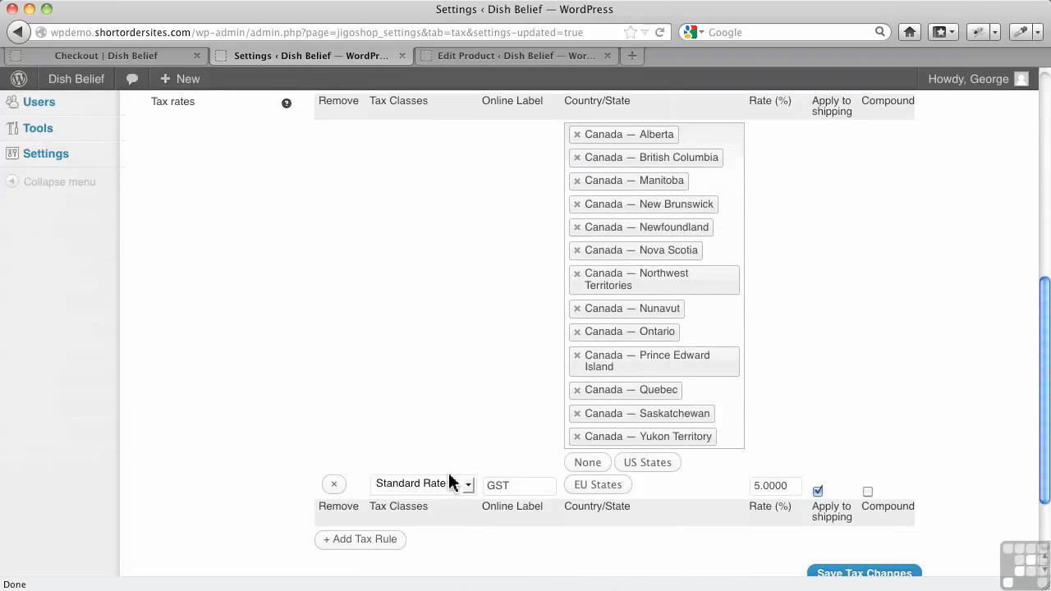
scroll(449, 480, "down", 1)
left_click(452, 441)
left_click(418, 509)
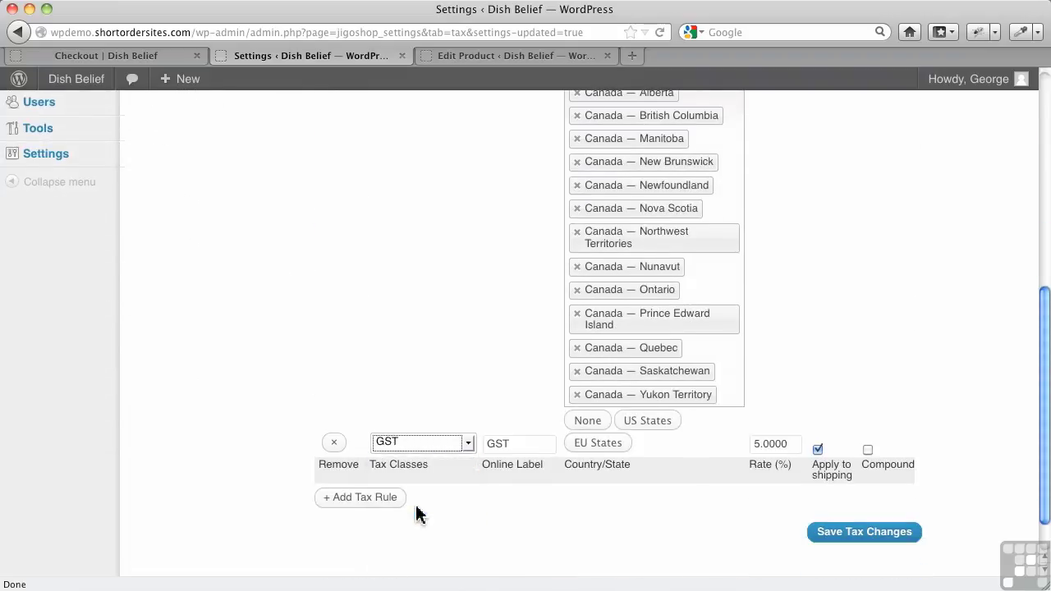
left_click(851, 538)
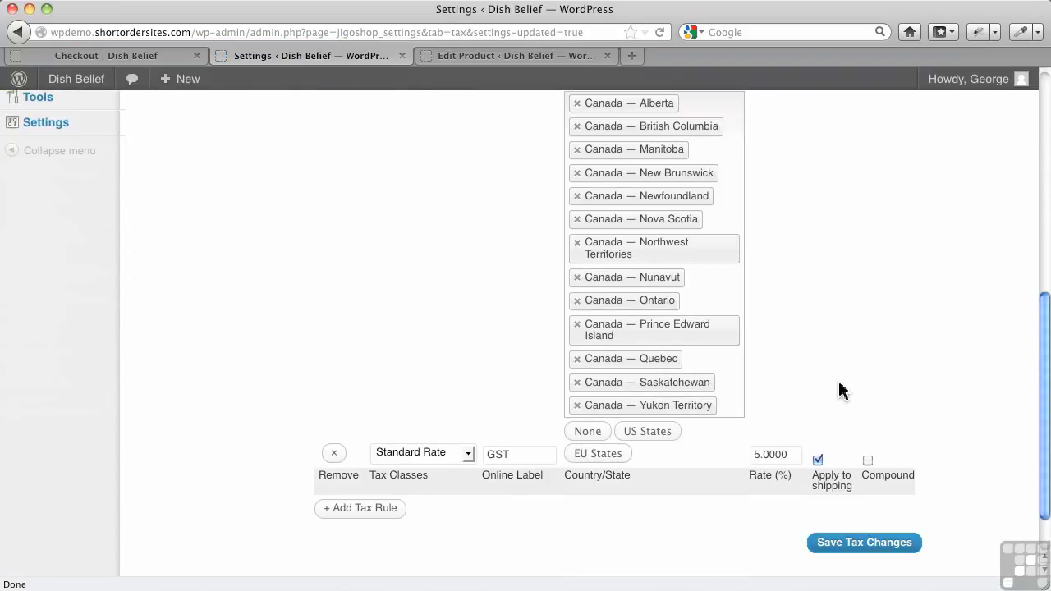
- Check the saved GST rule's tax class and the list of additional tax classes
scroll(444, 463, "down", 1)
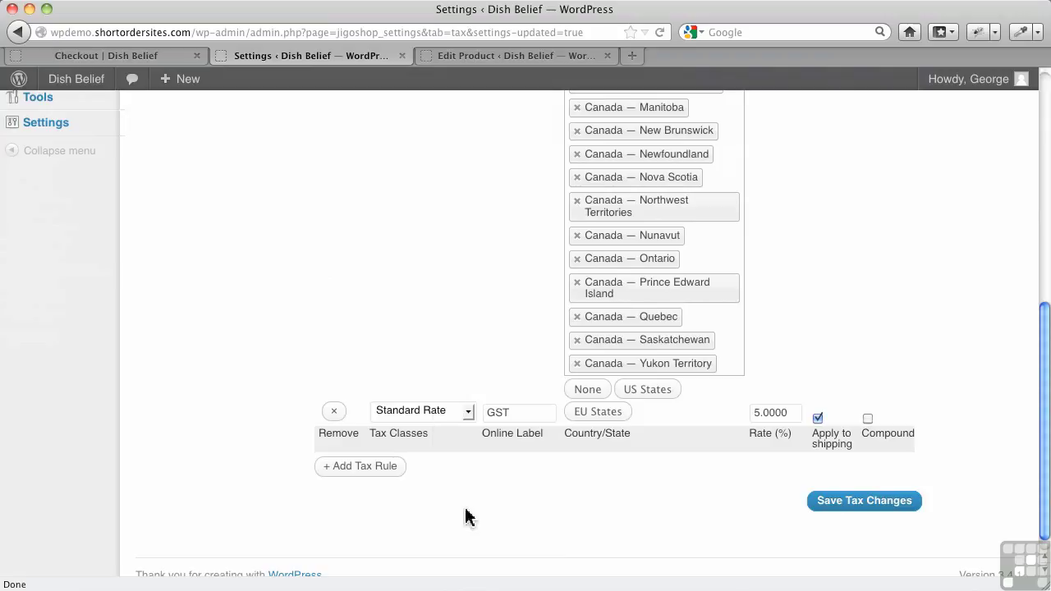
scroll(464, 518, "up", 5)
scroll(464, 514, "up", 4)
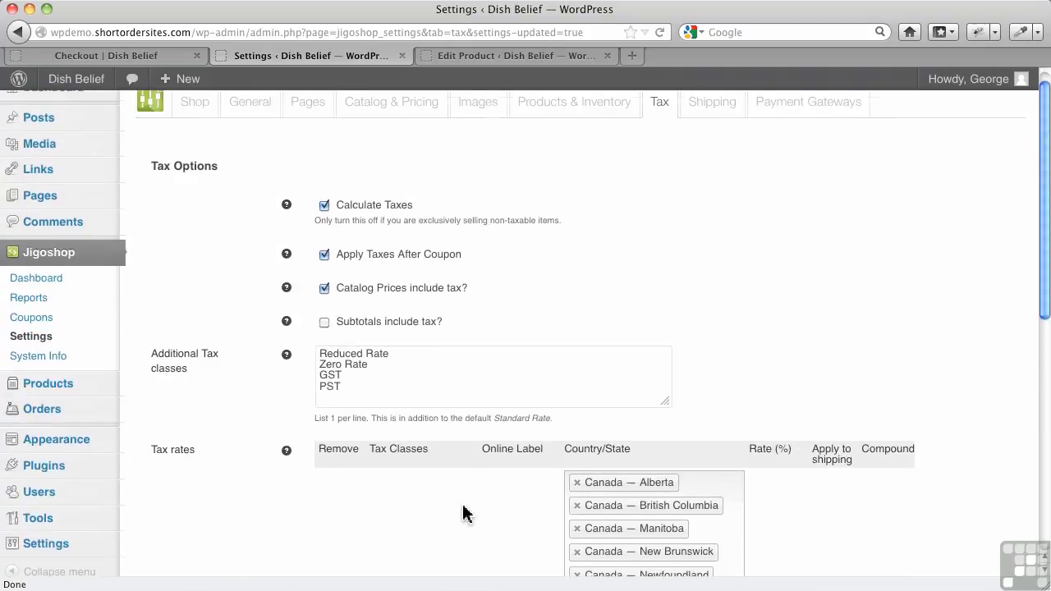